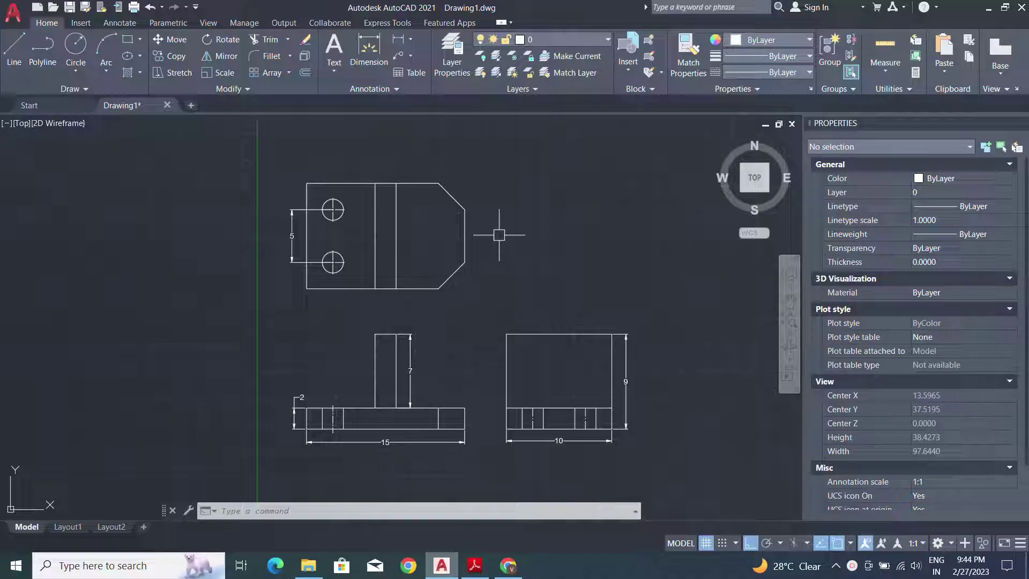
- Use TOL to create a datum identifier 'A' and place it below-left of the front view
{"action": "type", "text": "OL"}
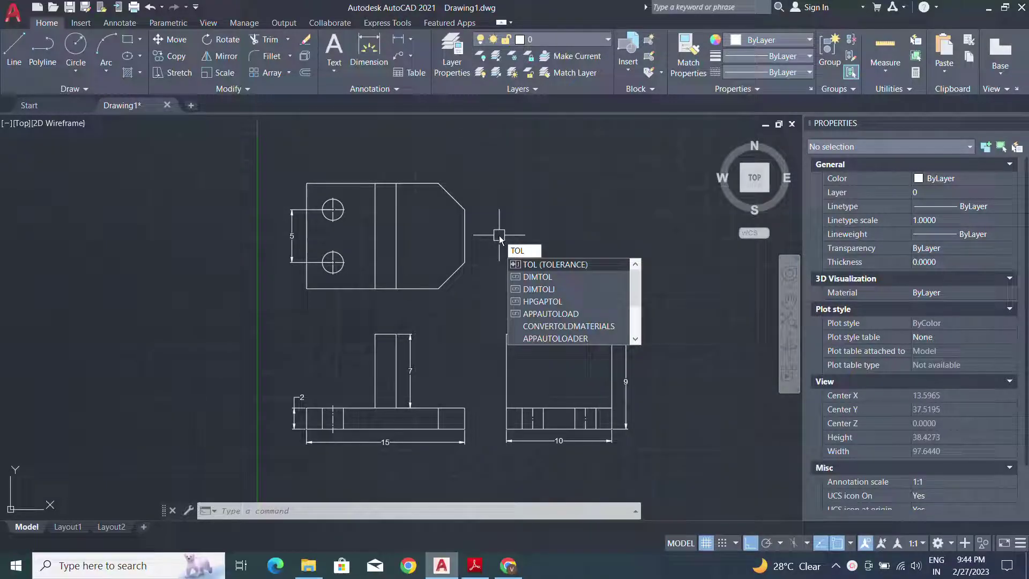
{"action": "key", "text": "Return"}
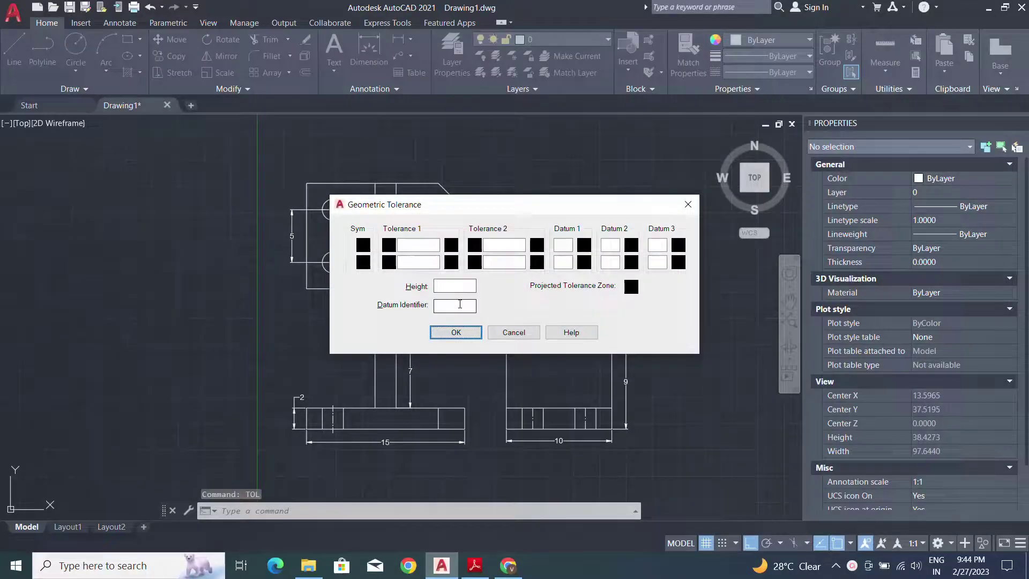
{"action": "type", "text": "A"}
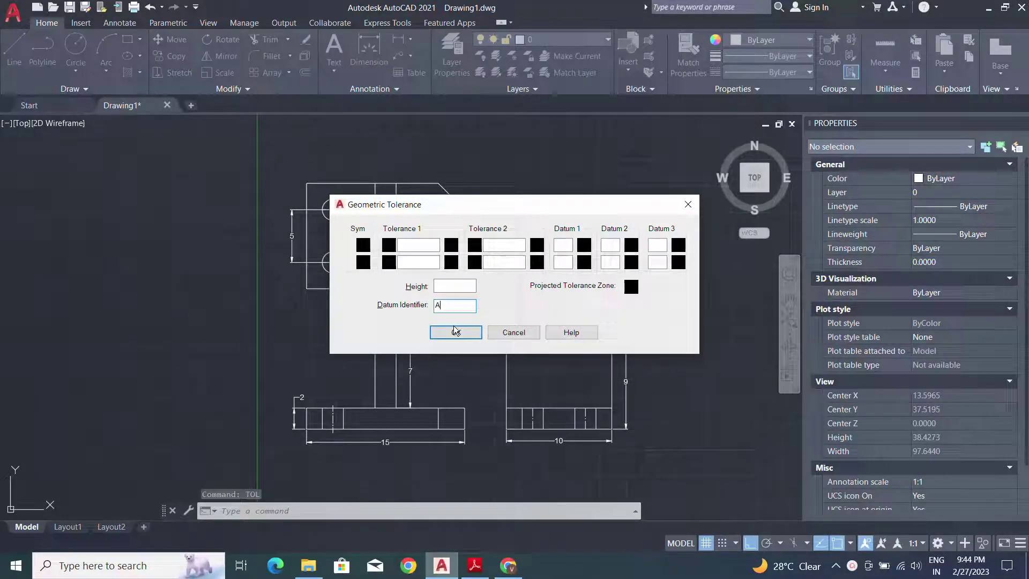
{"action": "left_click", "coordinate": [455, 333]}
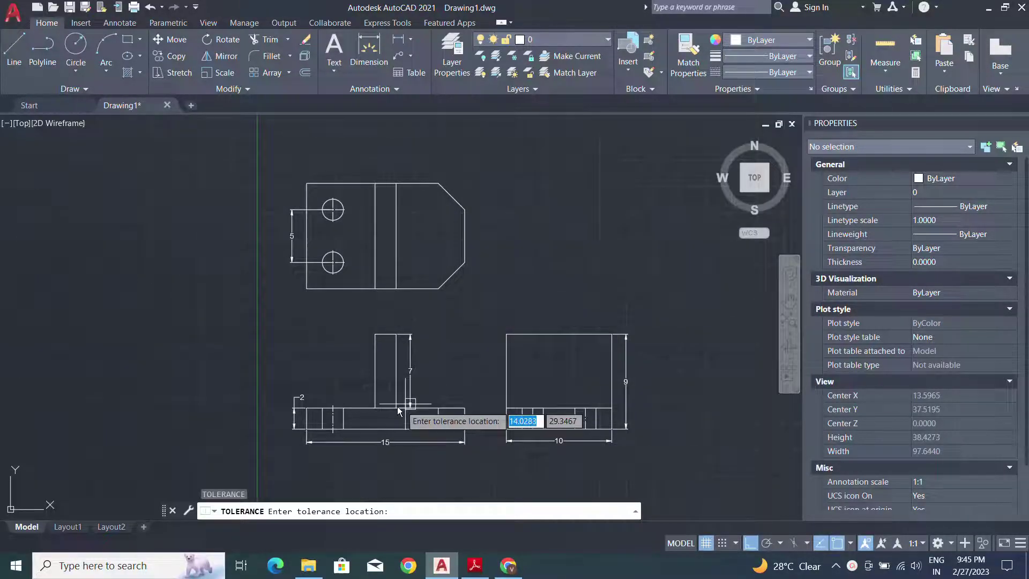
{"action": "middle_click_drag", "start_coordinate": [333, 371], "coordinate": [363, 315]}
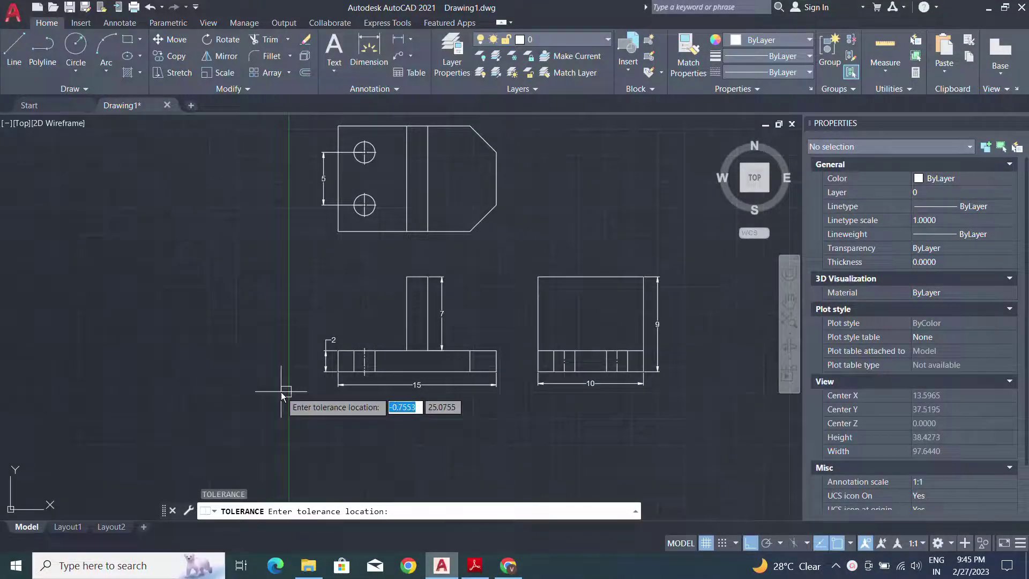
{"action": "left_click", "coordinate": [301, 393]}
{"action": "scroll", "coordinate": [333, 381], "scroll_direction": "up", "scroll_amount": 5}
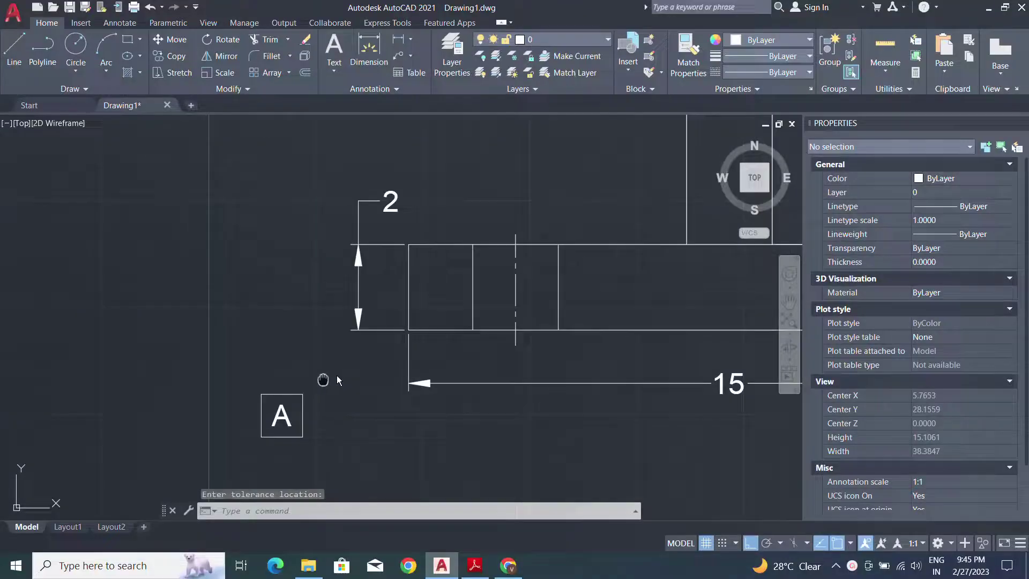
- Draw a vertical quick leader (LE) from just above down to the datum A box
{"action": "key", "text": "Escape"}
{"action": "type", "text": "L"}
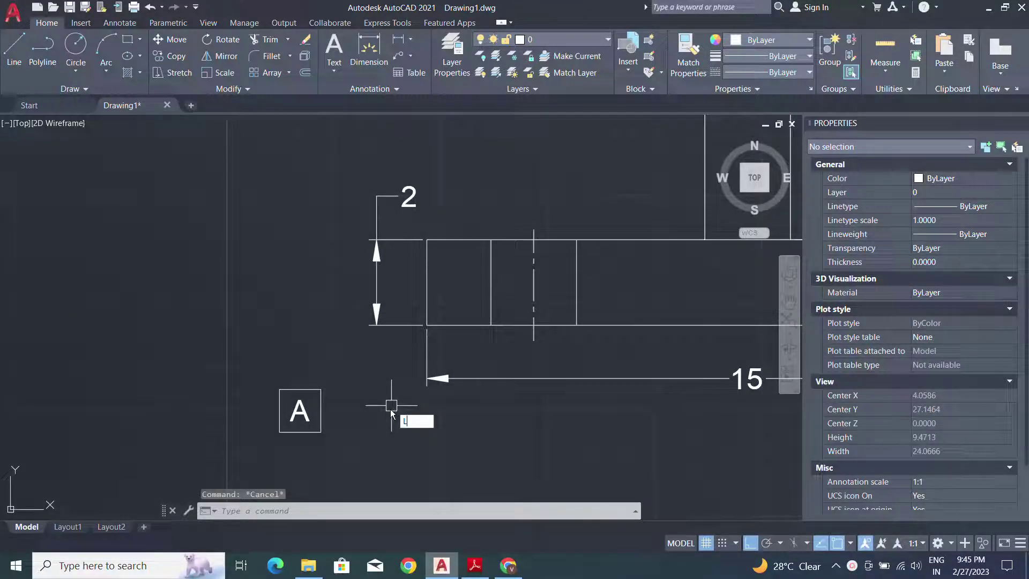
{"action": "type", "text": "E"}
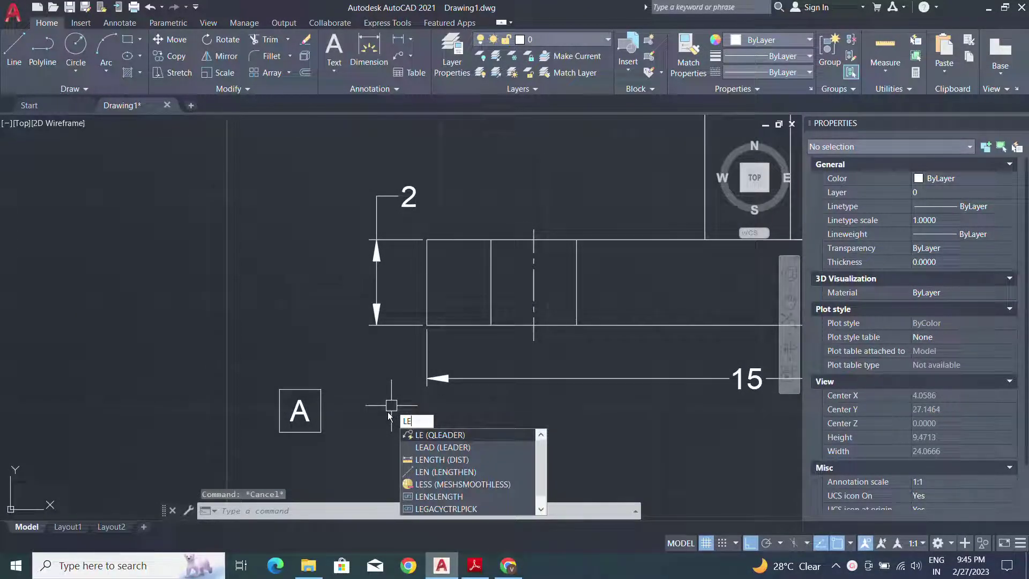
{"action": "key", "text": "Return"}
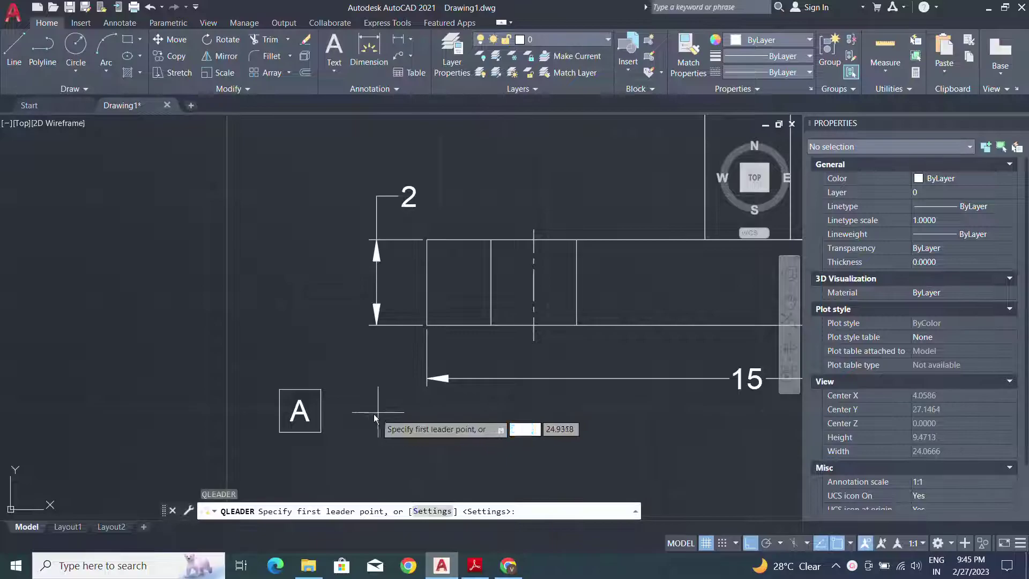
{"action": "left_click", "coordinate": [298, 324]}
{"action": "left_click", "coordinate": [298, 389]}
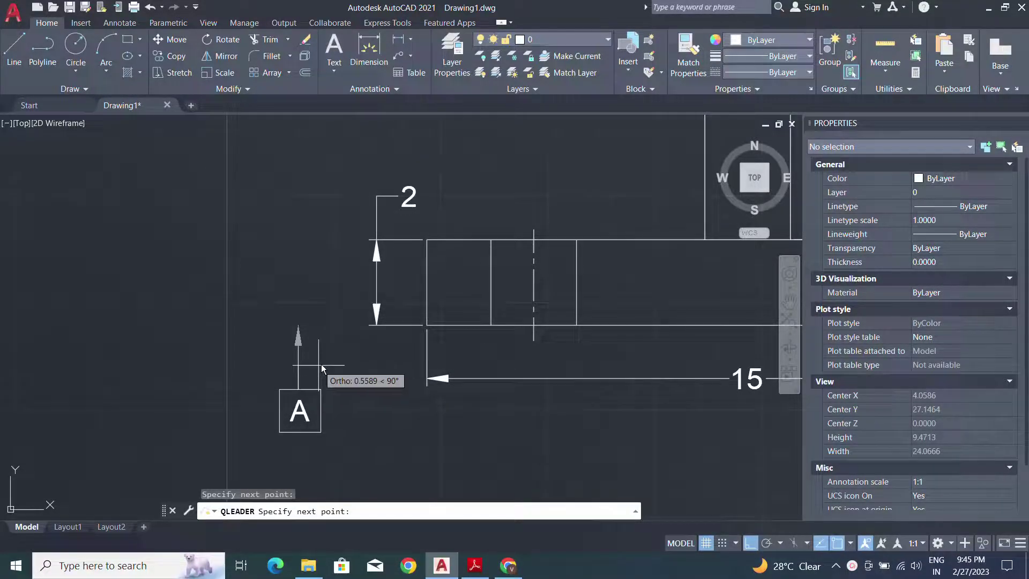
{"action": "key", "text": "Escape"}
- Move the leader and datum A box together so the arrow tip touches the base's bottom edge
{"action": "middle_click_drag", "start_coordinate": [356, 351], "coordinate": [349, 351]}
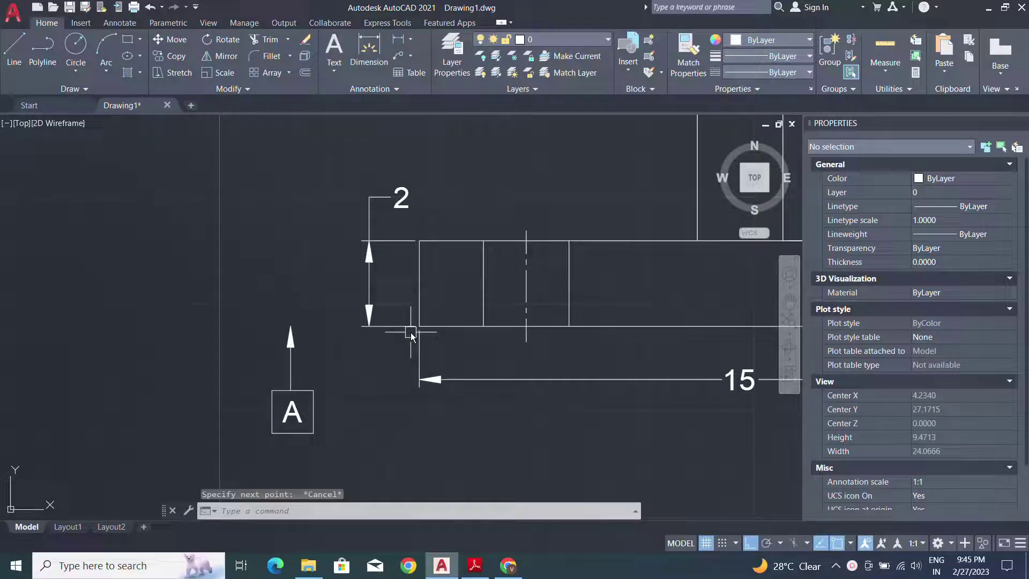
{"action": "left_click", "coordinate": [335, 439]}
{"action": "left_click", "coordinate": [245, 361]}
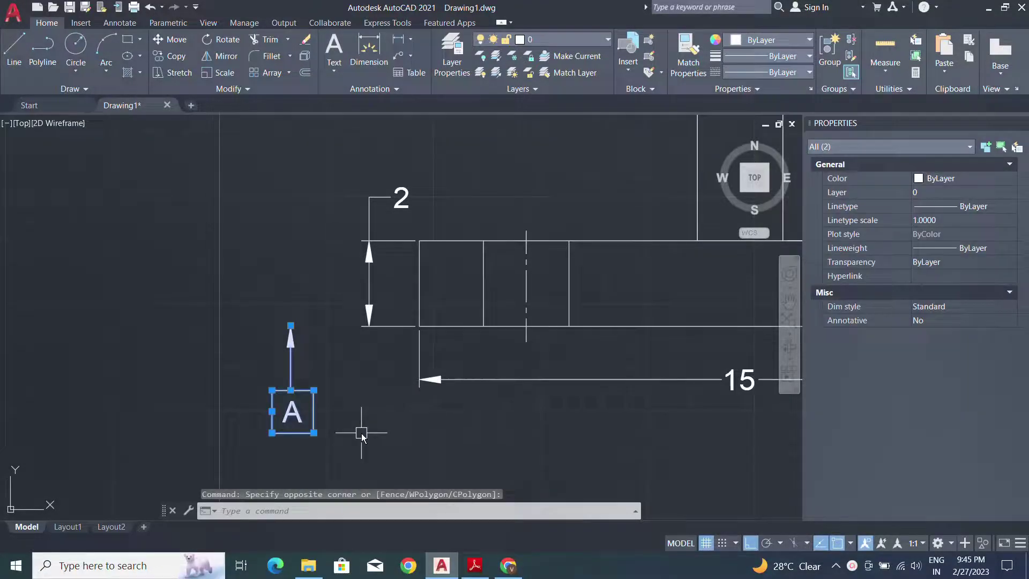
{"action": "type", "text": "m"}
{"action": "key", "text": "Return"}
{"action": "left_click", "coordinate": [291, 325]}
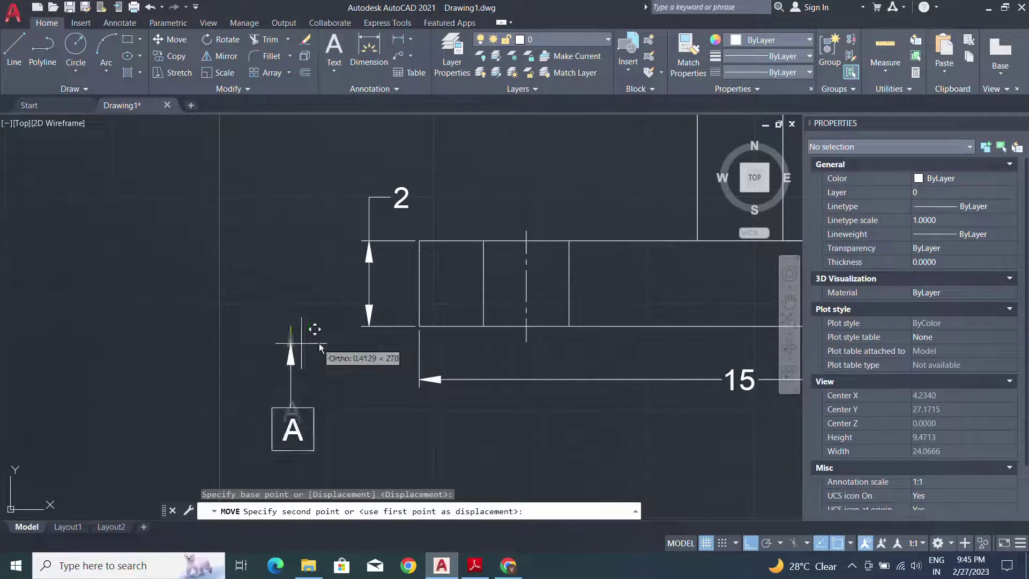
{"action": "left_click", "coordinate": [385, 327]}
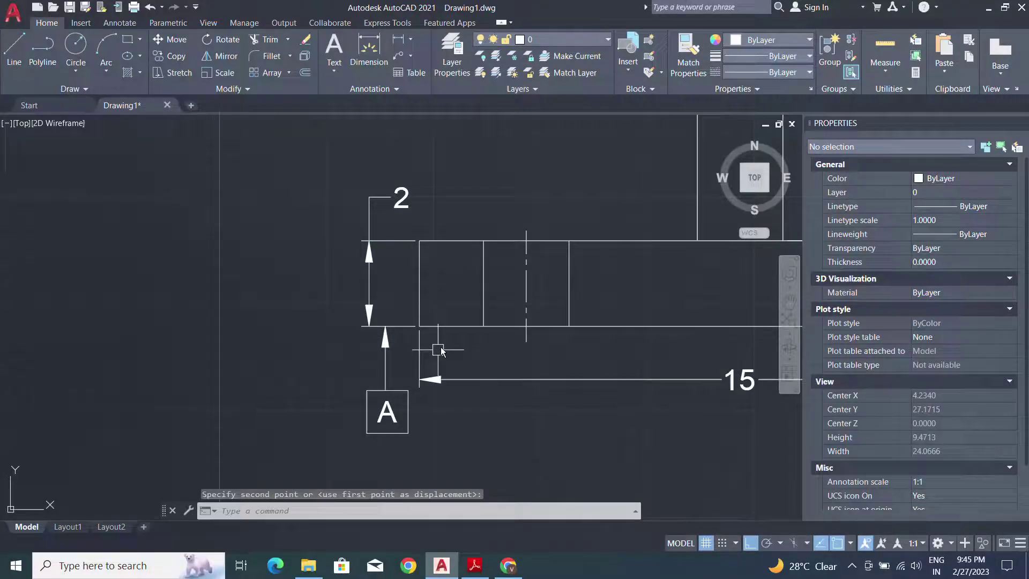
{"action": "key", "text": "Escape"}
{"action": "middle_click_drag", "start_coordinate": [402, 362], "coordinate": [365, 358]}
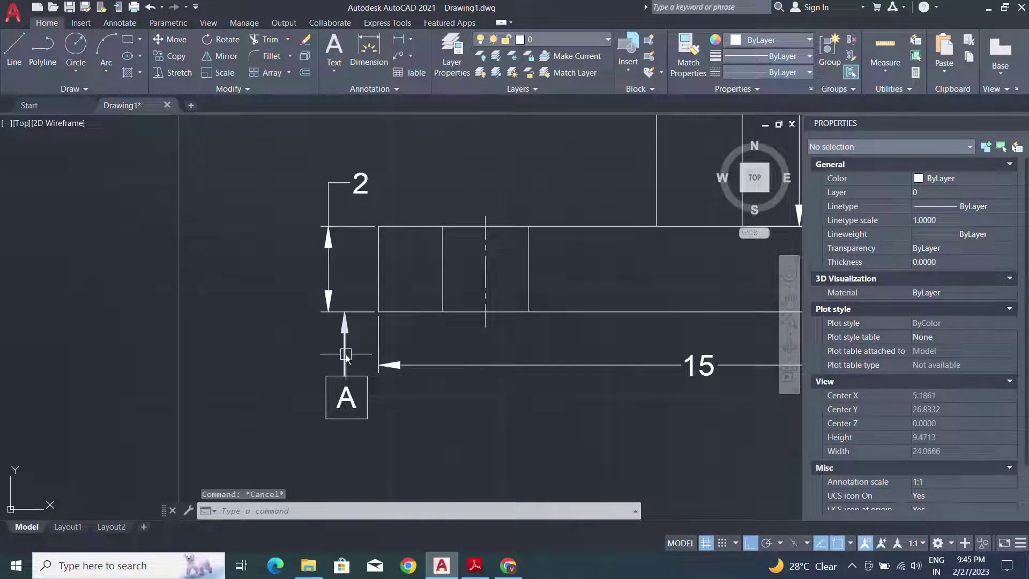
{"action": "left_click", "coordinate": [345, 355]}
- Change the datum A leader's arrowhead to Datum triangle filled in Properties
{"action": "scroll", "coordinate": [979, 392], "scroll_direction": "down", "scroll_amount": 2}
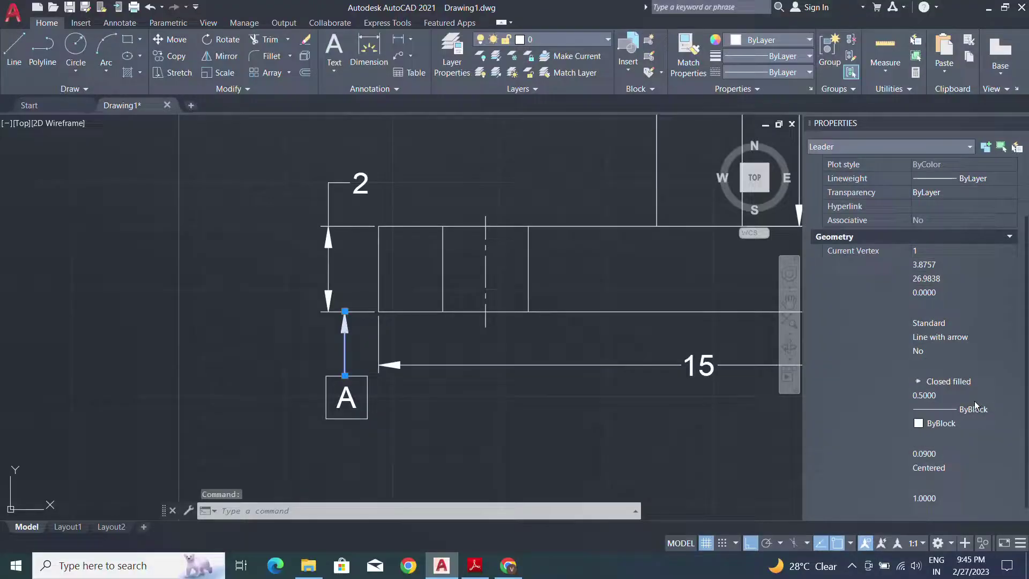
{"action": "left_click", "coordinate": [957, 380]}
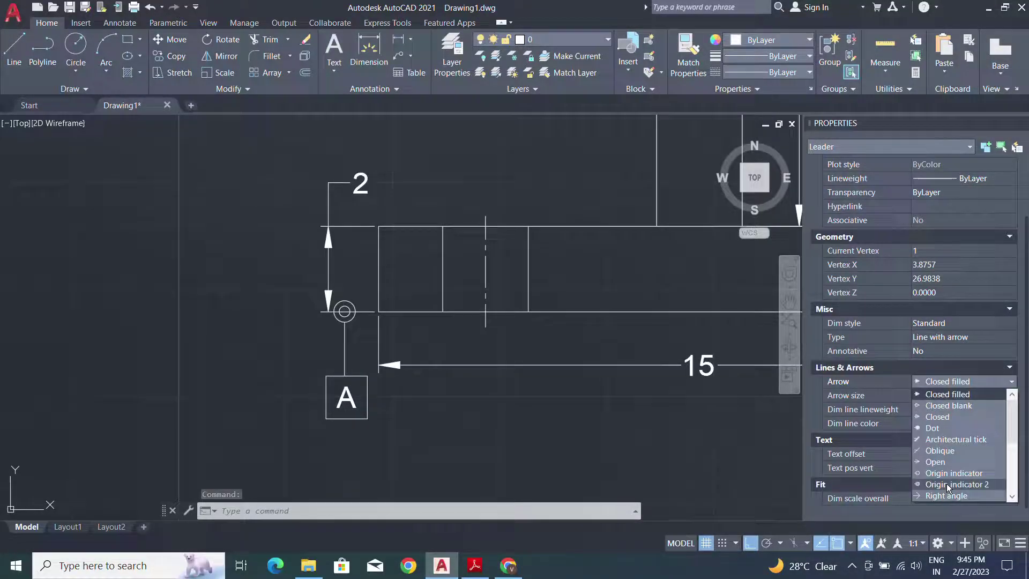
{"action": "scroll", "coordinate": [952, 483], "scroll_direction": "down", "scroll_amount": 2}
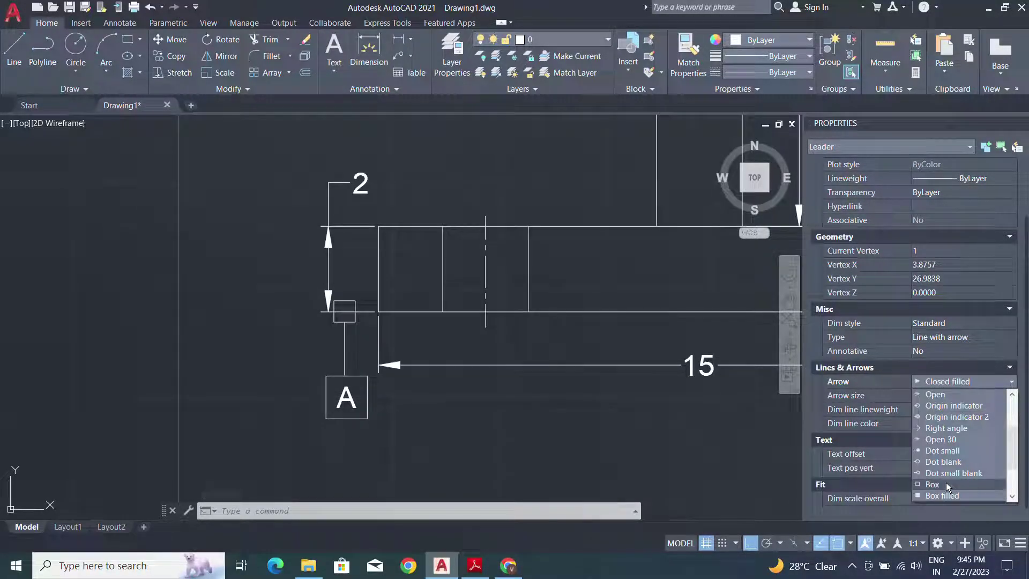
{"action": "scroll", "coordinate": [947, 486], "scroll_direction": "down", "scroll_amount": 1}
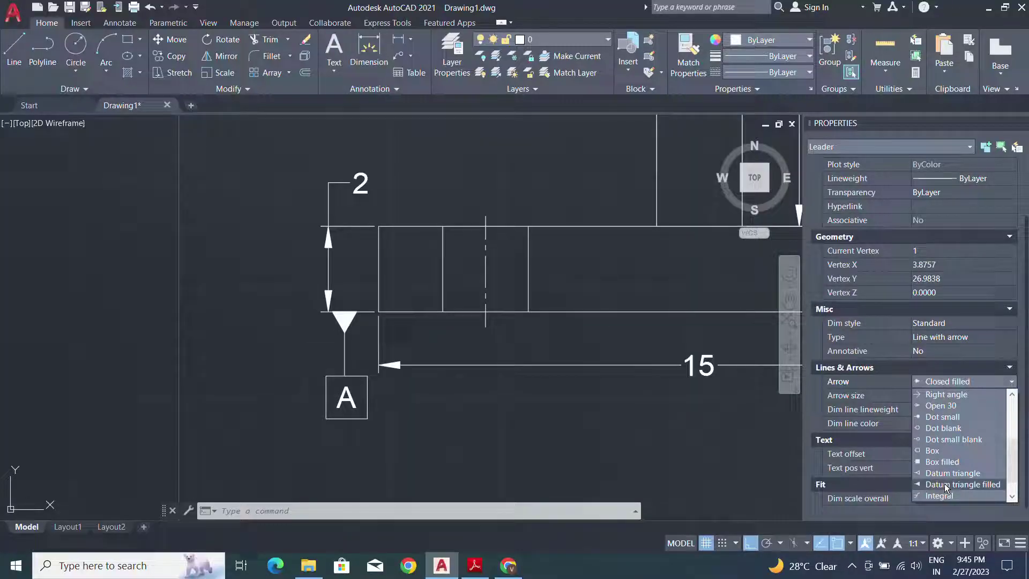
{"action": "left_click", "coordinate": [946, 485]}
{"action": "middle_click_drag", "start_coordinate": [329, 392], "coordinate": [337, 413]}
{"action": "key", "text": "Escape"}
{"action": "scroll", "coordinate": [285, 417], "scroll_direction": "down", "scroll_amount": 2}
{"action": "scroll", "coordinate": [285, 417], "scroll_direction": "down", "scroll_amount": 3}
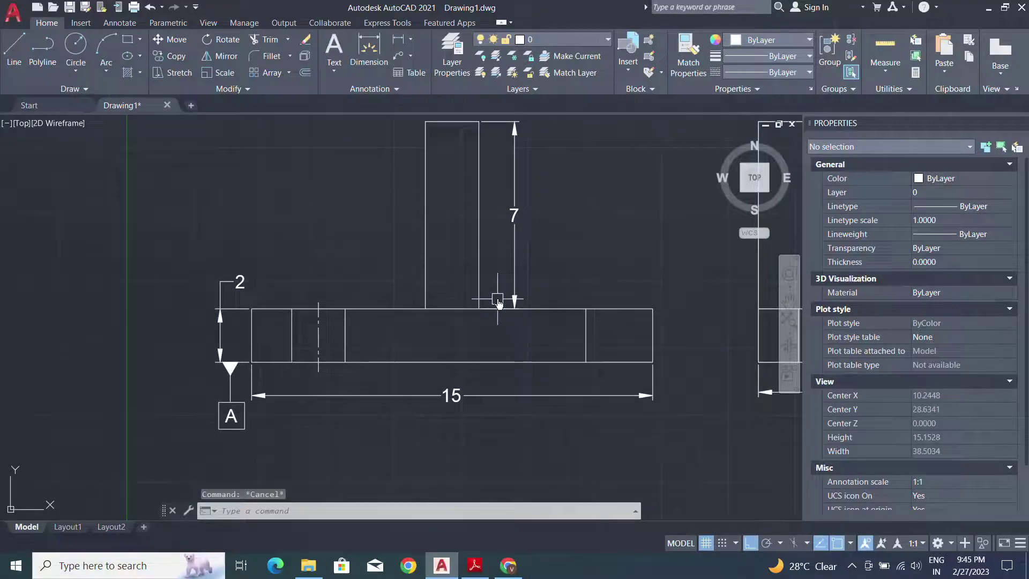
{"action": "scroll", "coordinate": [440, 253], "scroll_direction": "up", "scroll_amount": 1}
{"action": "scroll", "coordinate": [287, 356], "scroll_direction": "up", "scroll_amount": 2}
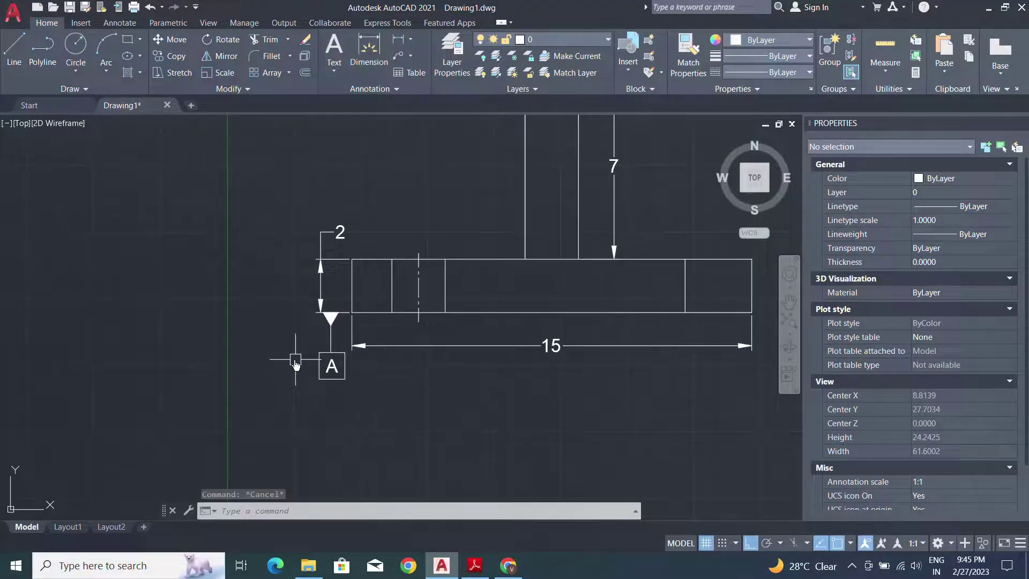
- Copy the datum A box to a spot beside the top view, with ortho off
{"action": "left_click", "coordinate": [327, 386]}
{"action": "left_click", "coordinate": [316, 372]}
{"action": "middle_click_drag", "start_coordinate": [367, 387], "coordinate": [333, 416]}
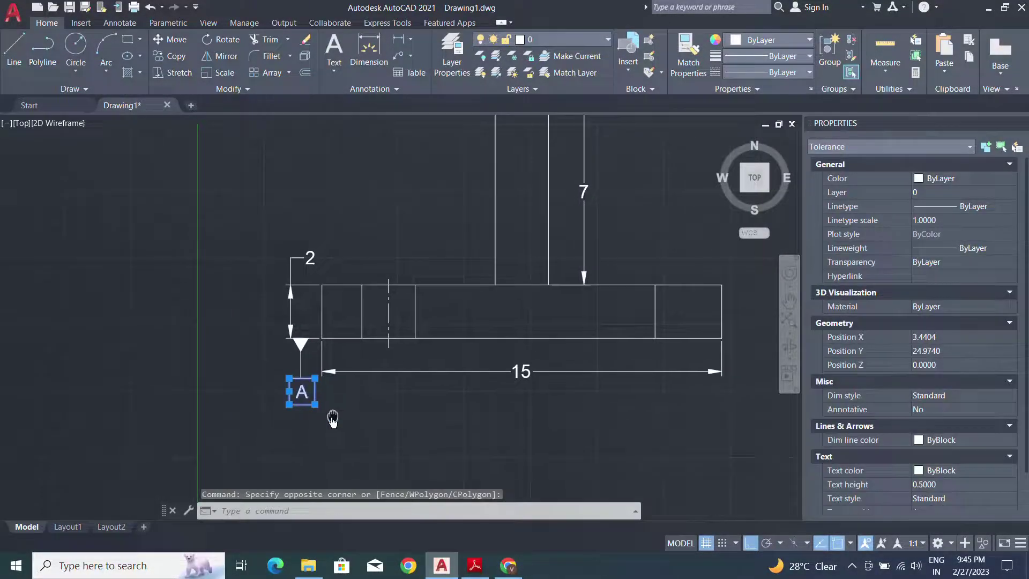
{"action": "type", "text": "co"}
{"action": "key", "text": "Return"}
{"action": "left_click", "coordinate": [361, 408]}
{"action": "scroll", "coordinate": [572, 252], "scroll_direction": "up", "scroll_amount": 1}
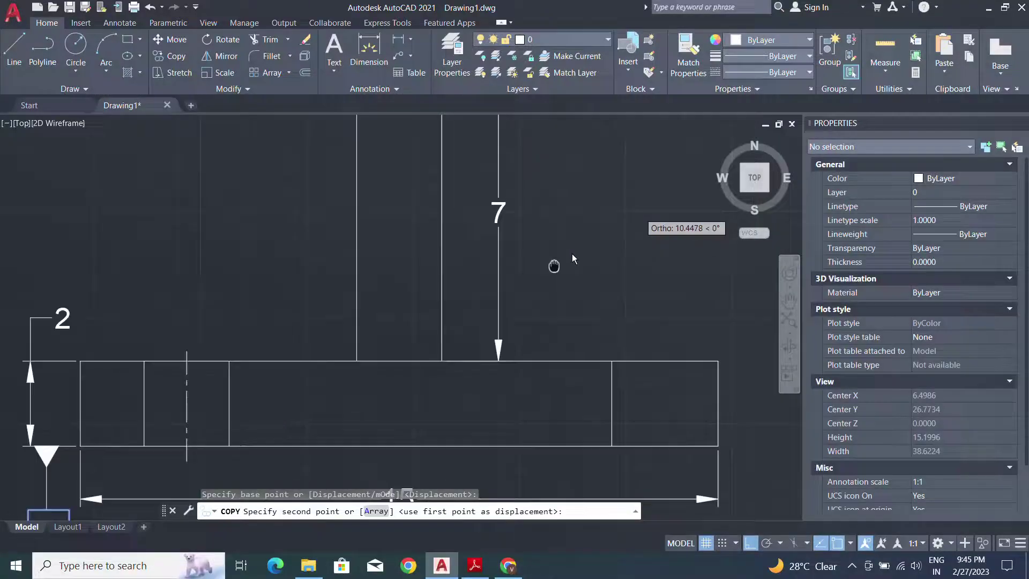
{"action": "scroll", "coordinate": [439, 336], "scroll_direction": "down", "scroll_amount": 5}
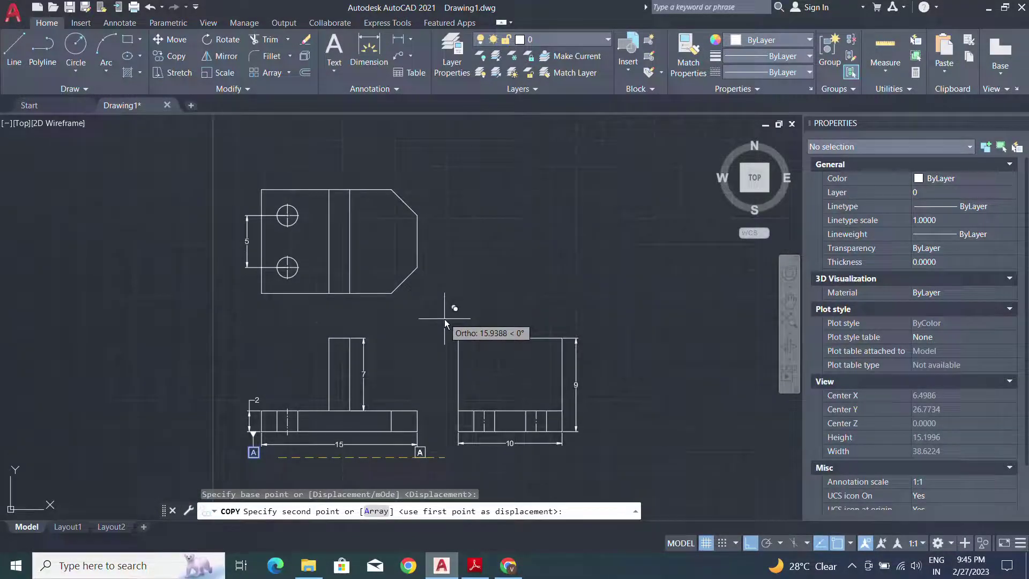
{"action": "key", "text": "F8"}
{"action": "scroll", "coordinate": [470, 253], "scroll_direction": "up", "scroll_amount": 3}
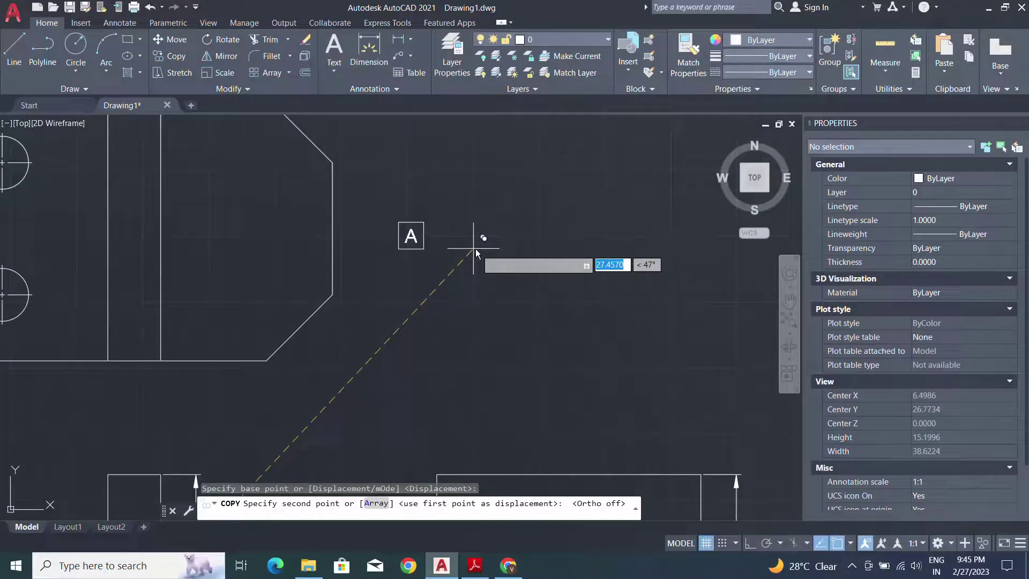
{"action": "left_click", "coordinate": [529, 282]}
{"action": "key", "text": "Escape"}
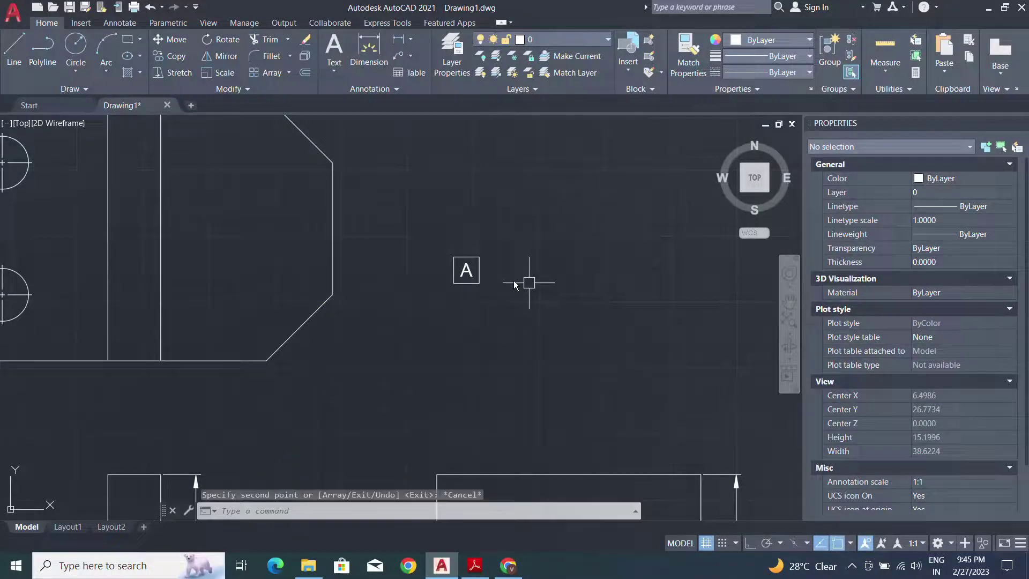
- Draw a horizontal quick leader out from the top view's right edge
{"action": "type", "text": "LE"}
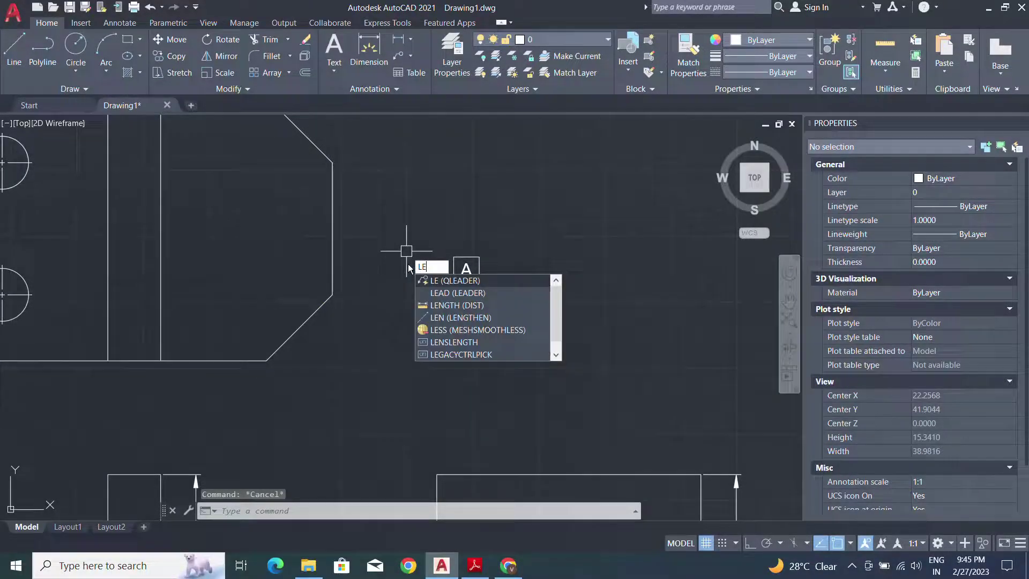
{"action": "key", "text": "Return"}
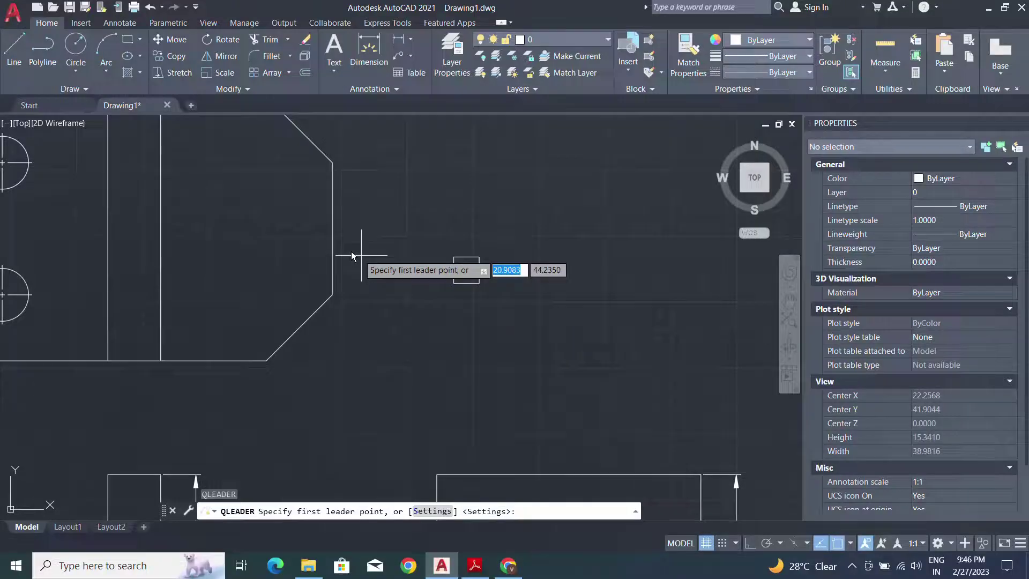
{"action": "left_click", "coordinate": [334, 228]}
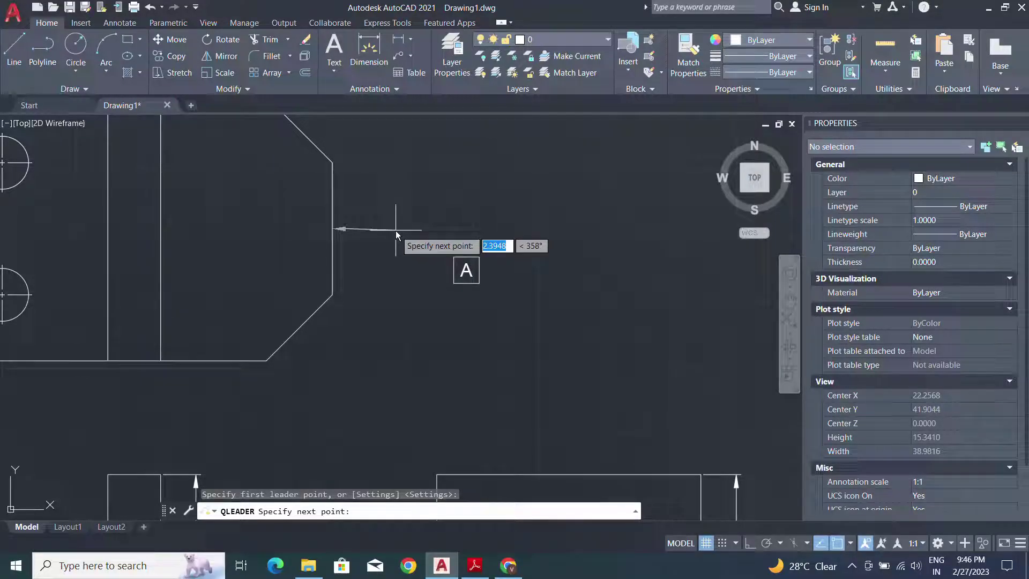
{"action": "key", "text": "F8"}
{"action": "left_click", "coordinate": [399, 232]}
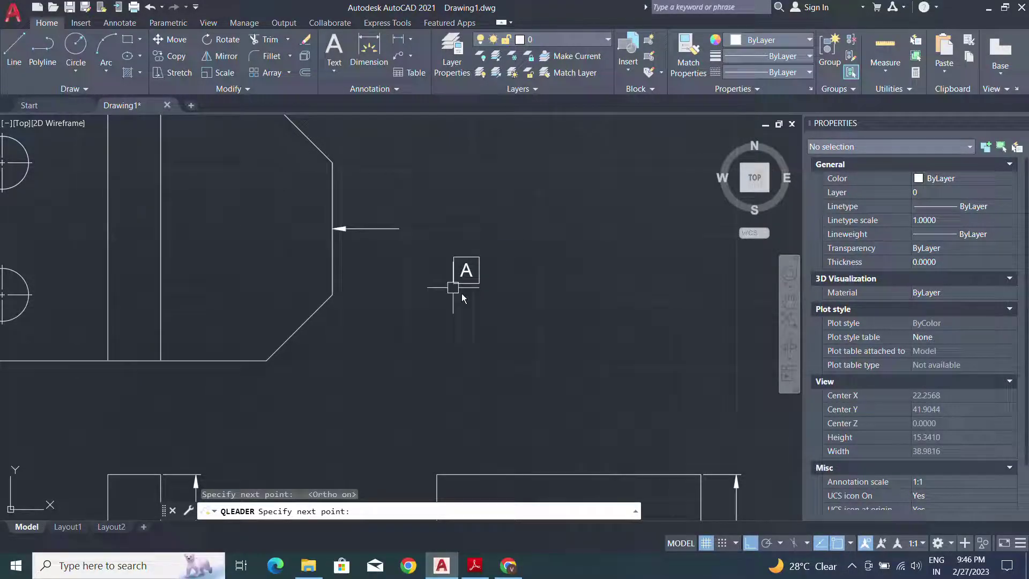
{"action": "key", "text": "Escape"}
- Select the copied datum A box and grab it to reposition, then cancel the stretch
{"action": "left_click", "coordinate": [511, 296]}
{"action": "left_click", "coordinate": [437, 240]}
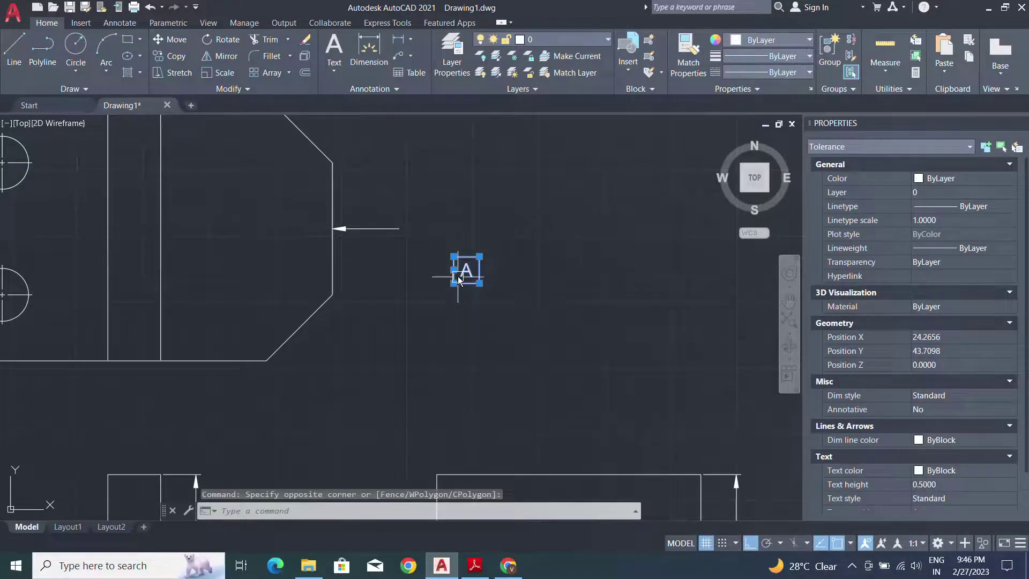
{"action": "left_click", "coordinate": [453, 270]}
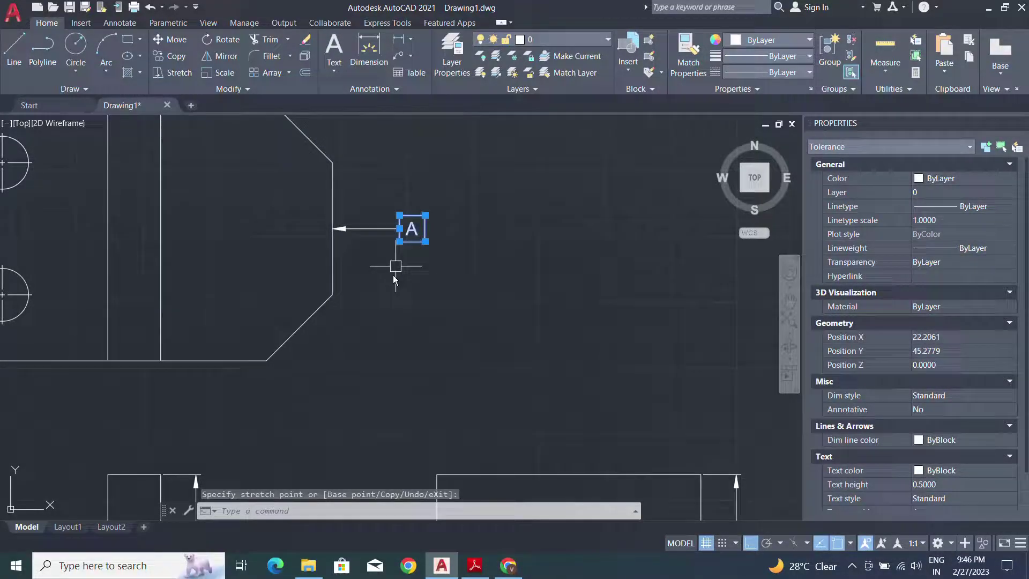
{"action": "scroll", "coordinate": [468, 219], "scroll_direction": "down", "scroll_amount": 3}
{"action": "key", "text": "Escape"}
{"action": "key", "text": "Escape"}
{"action": "scroll", "coordinate": [269, 380], "scroll_direction": "up", "scroll_amount": 4}
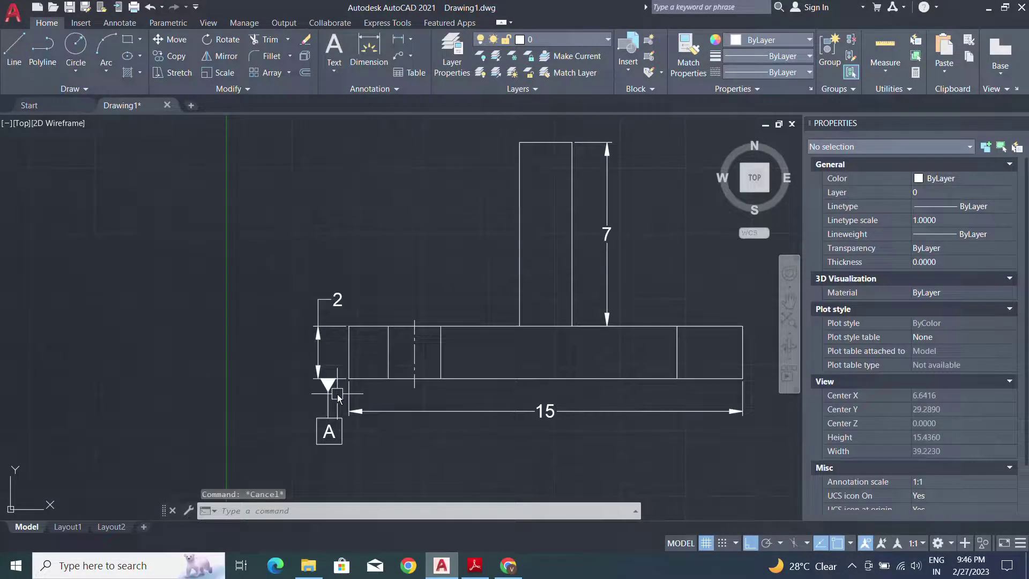
- Start MATCHPROP from the datum leader, then cancel it and frame the top view
{"action": "type", "text": "ma"}
{"action": "key", "text": "Return"}
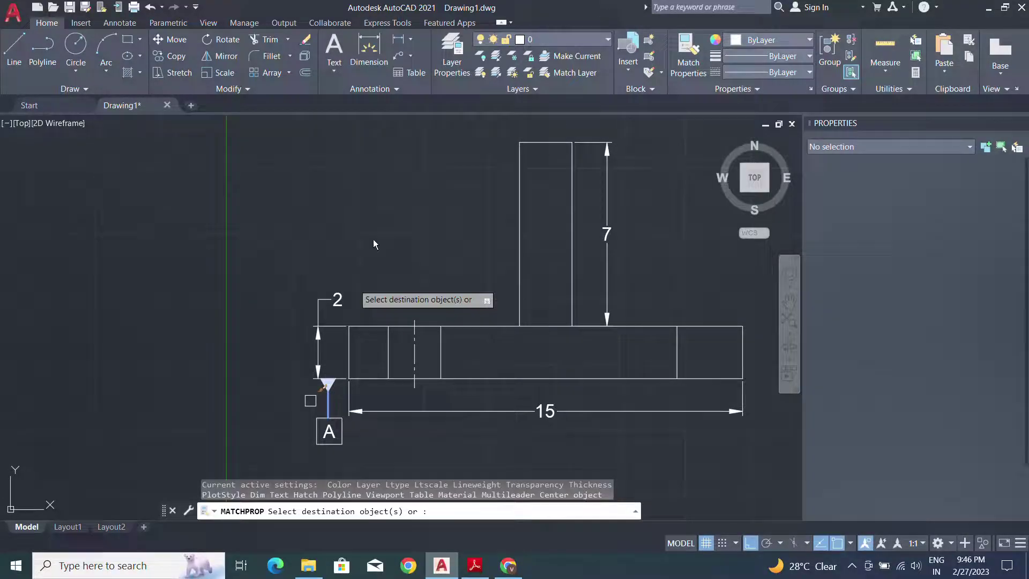
{"action": "scroll", "coordinate": [386, 235], "scroll_direction": "down", "scroll_amount": 2}
{"action": "middle_click_drag", "start_coordinate": [388, 235], "coordinate": [265, 445]}
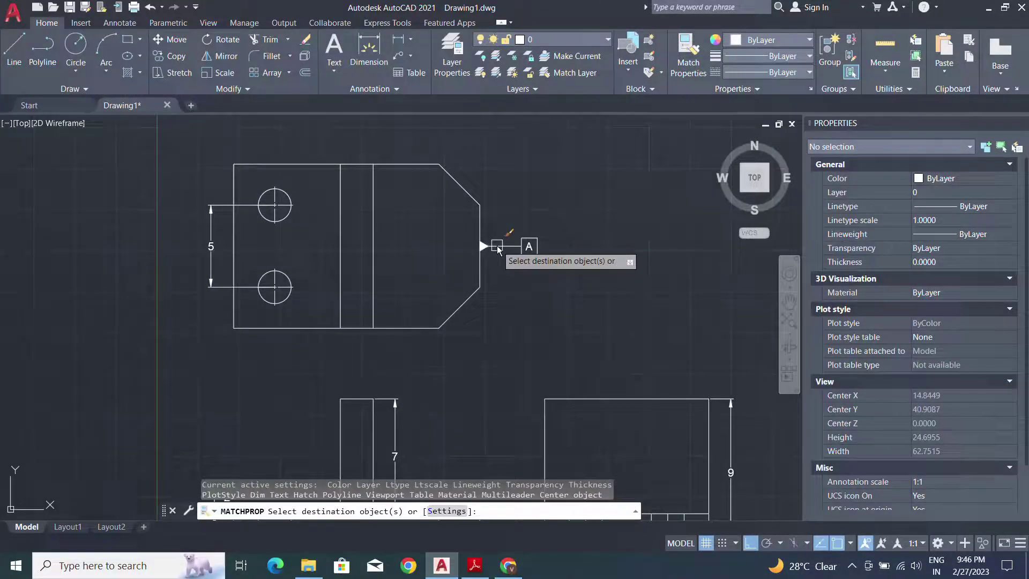
{"action": "key", "text": "Escape"}
{"action": "scroll", "coordinate": [499, 284], "scroll_direction": "down", "scroll_amount": 2}
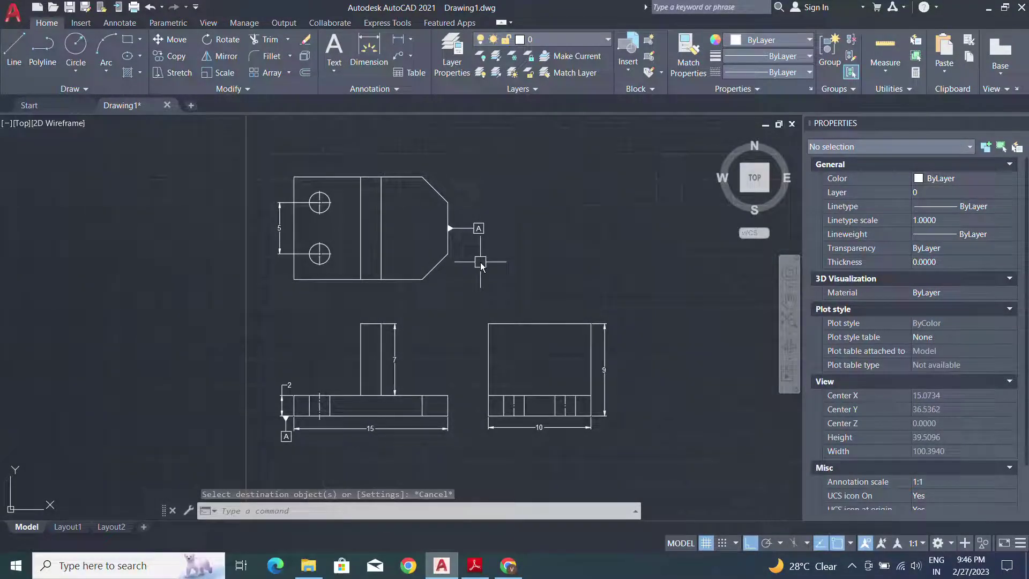
{"action": "middle_click_drag", "start_coordinate": [477, 264], "coordinate": [444, 258]}
{"action": "scroll", "coordinate": [499, 248], "scroll_direction": "up", "scroll_amount": 2}
- Stretch the top view's datum A leader so its box moves left, closer to the part
{"action": "left_click", "coordinate": [509, 264]}
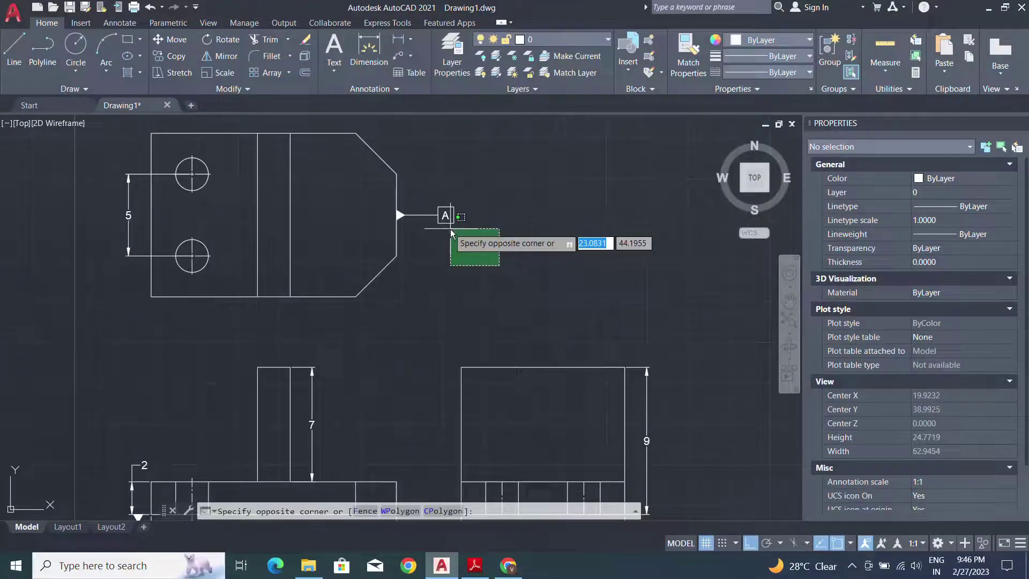
{"action": "left_click", "coordinate": [430, 192]}
{"action": "key", "text": "Return"}
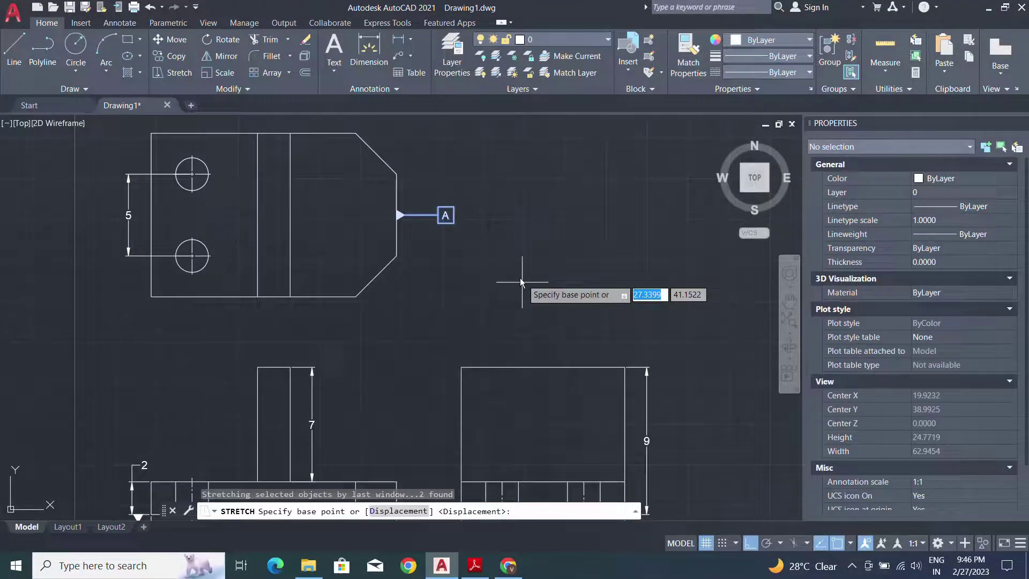
{"action": "left_click", "coordinate": [520, 289]}
{"action": "left_click", "coordinate": [504, 275]}
{"action": "key", "text": "Escape"}
{"action": "mouse_move", "coordinate": [400, 268]}
{"action": "middle_mouse_down"}
{"action": "mouse_move", "coordinate": [467, 255]}
{"action": "mouse_move", "coordinate": [508, 228]}
{"action": "middle_mouse_up"}
{"action": "mouse_move", "coordinate": [529, 272]}
{"action": "middle_mouse_down"}
{"action": "mouse_move", "coordinate": [478, 219]}
{"action": "mouse_move", "coordinate": [388, 212]}
{"action": "middle_mouse_up"}
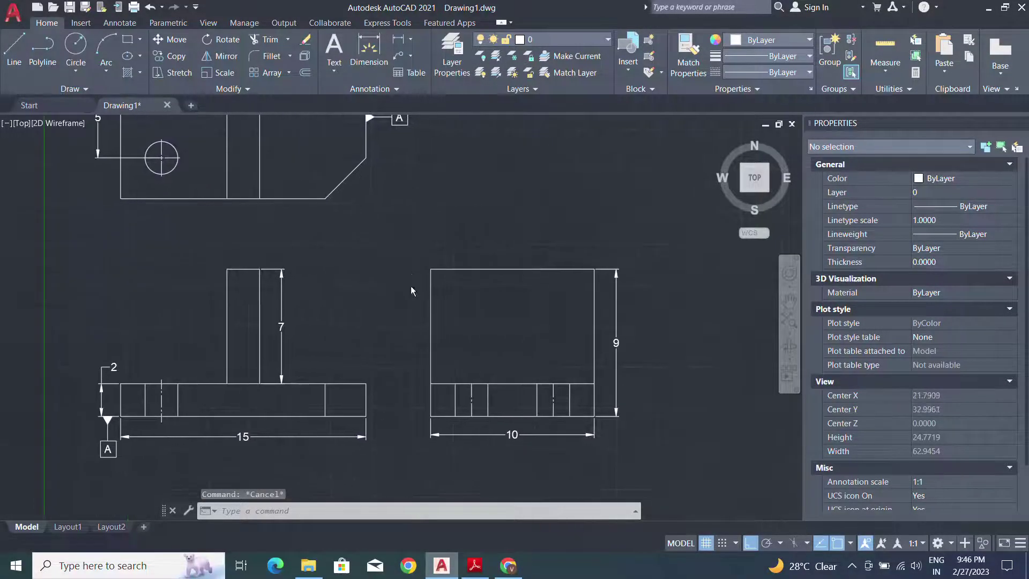
- Set the 10 dimension's tolerance to Symmetrical, upper limit 0.01, precision 0.00
{"action": "left_click", "coordinate": [530, 433]}
{"action": "scroll", "coordinate": [928, 422], "scroll_direction": "down", "scroll_amount": 5}
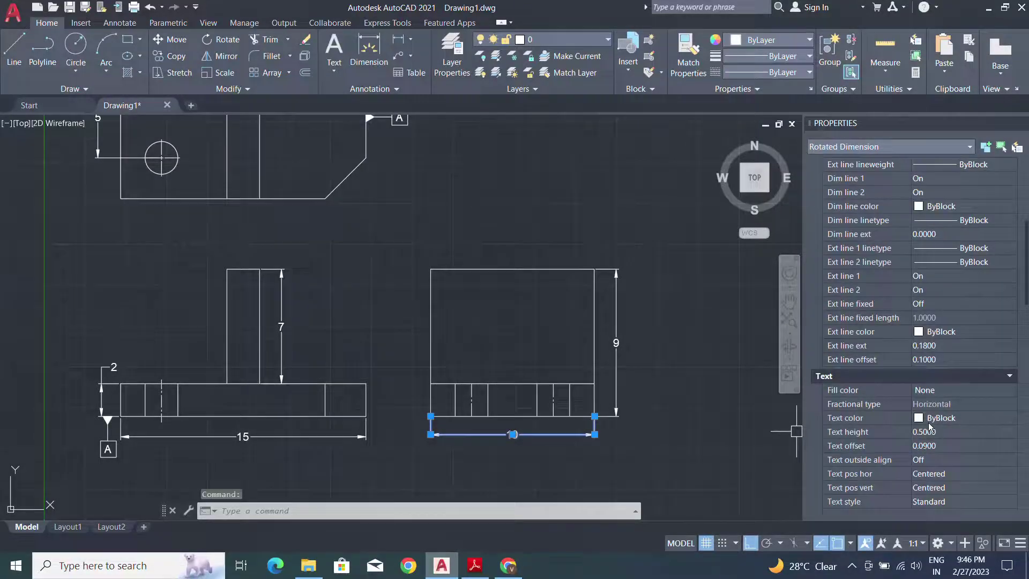
{"action": "scroll", "coordinate": [929, 422], "scroll_direction": "down", "scroll_amount": 10}
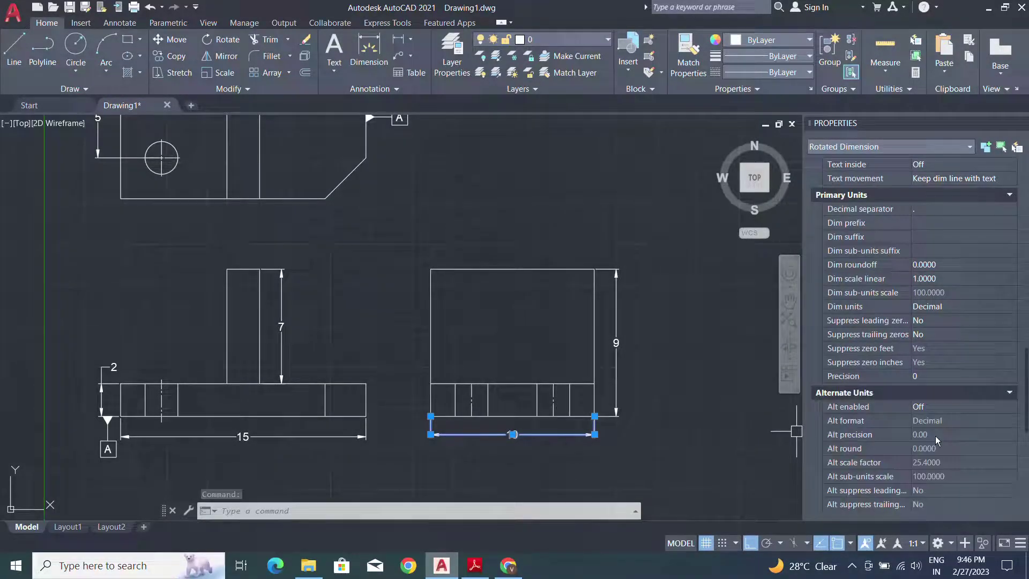
{"action": "scroll", "coordinate": [935, 435], "scroll_direction": "down", "scroll_amount": 6}
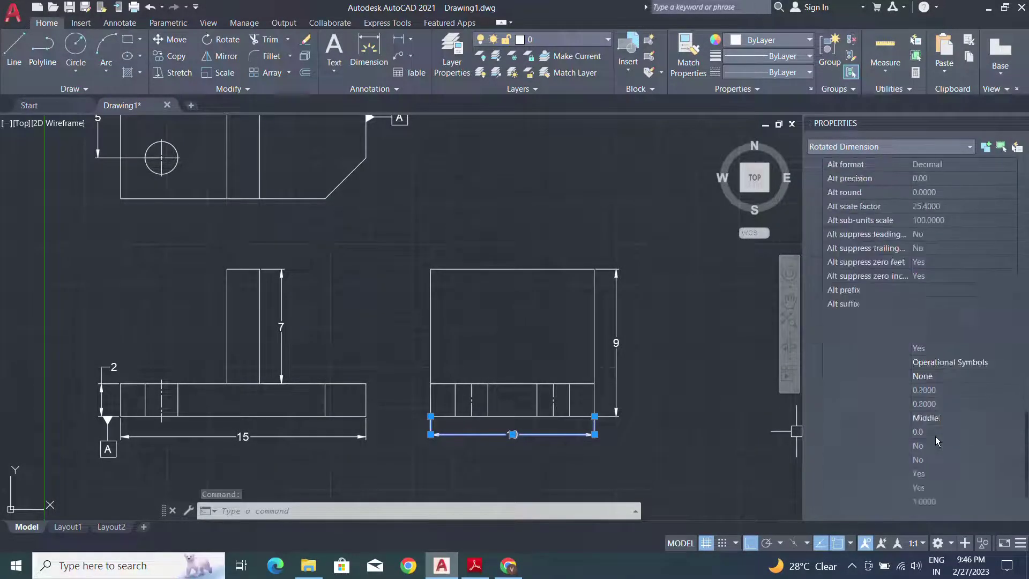
{"action": "left_click", "coordinate": [941, 375]}
{"action": "left_click", "coordinate": [942, 375]}
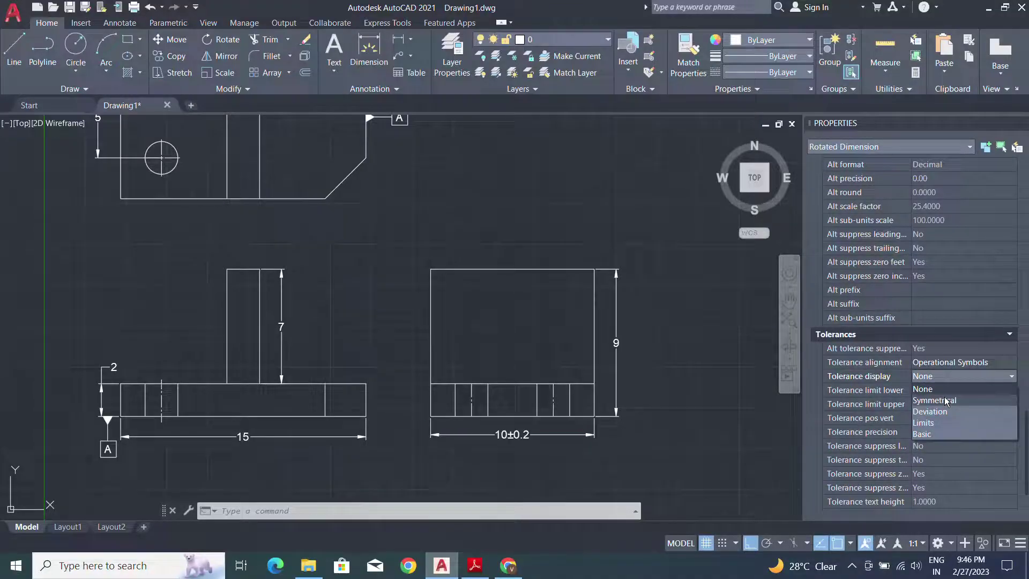
{"action": "left_click", "coordinate": [947, 400]}
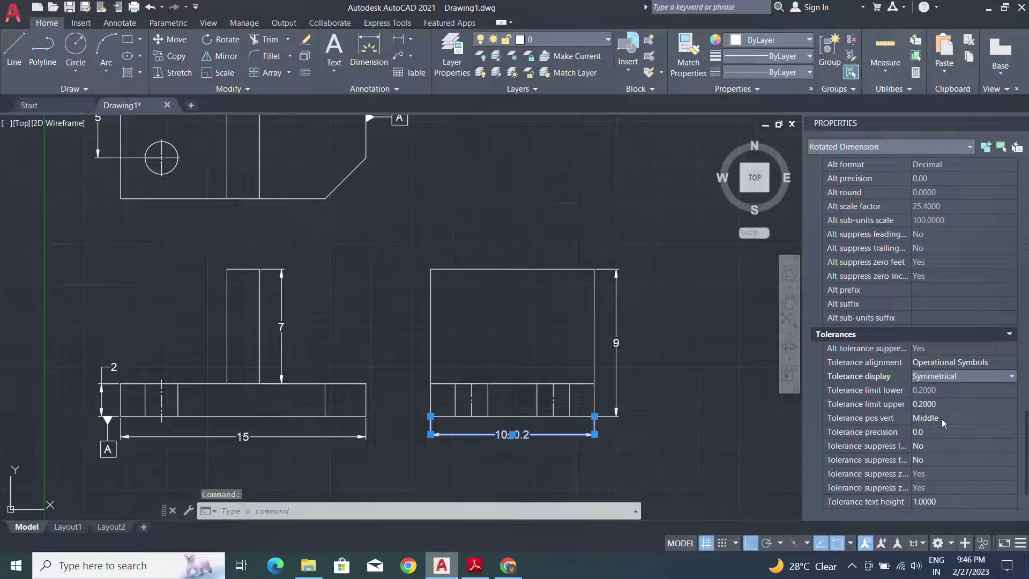
{"action": "left_click", "coordinate": [937, 404]}
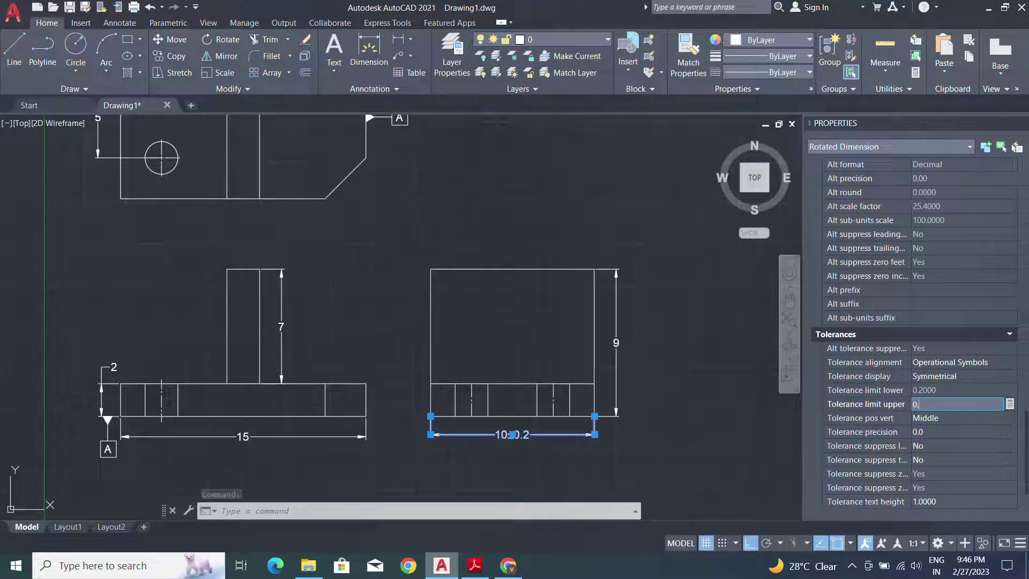
{"action": "left_click", "coordinate": [938, 433]}
{"action": "left_click", "coordinate": [938, 433]}
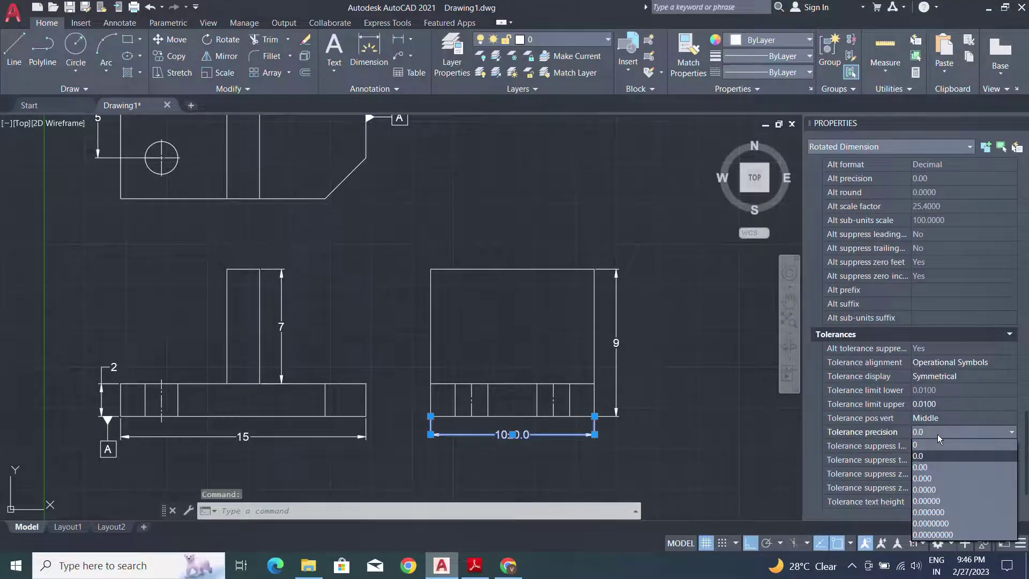
{"action": "left_click", "coordinate": [937, 467]}
{"action": "middle_click_drag", "start_coordinate": [558, 440], "coordinate": [602, 426]}
{"action": "key", "text": "Escape"}
{"action": "left_click", "coordinate": [602, 423]}
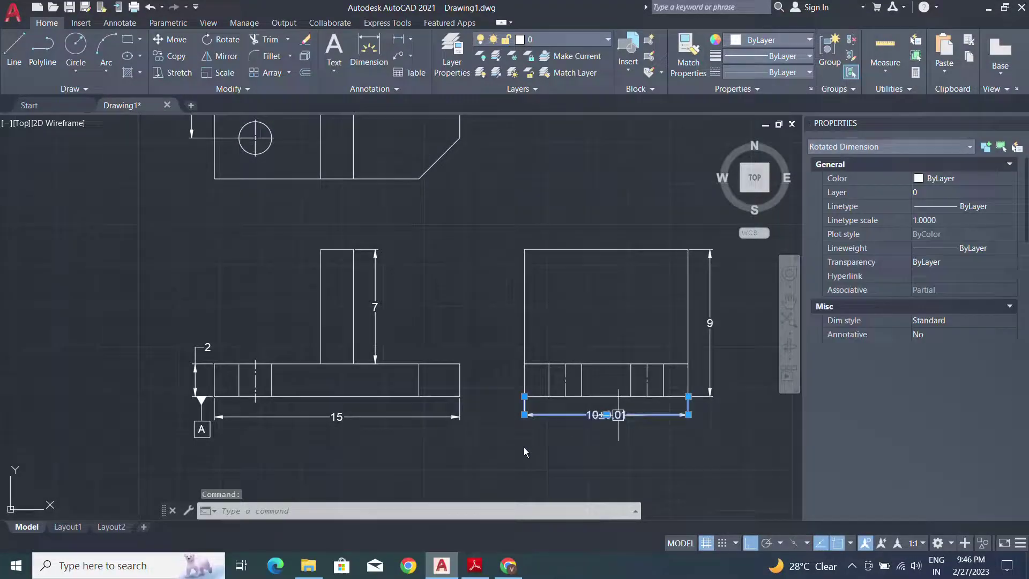
- Match the 10±0.01 dimension's tolerance format onto the 7 height dimension
{"action": "type", "text": "MA"}
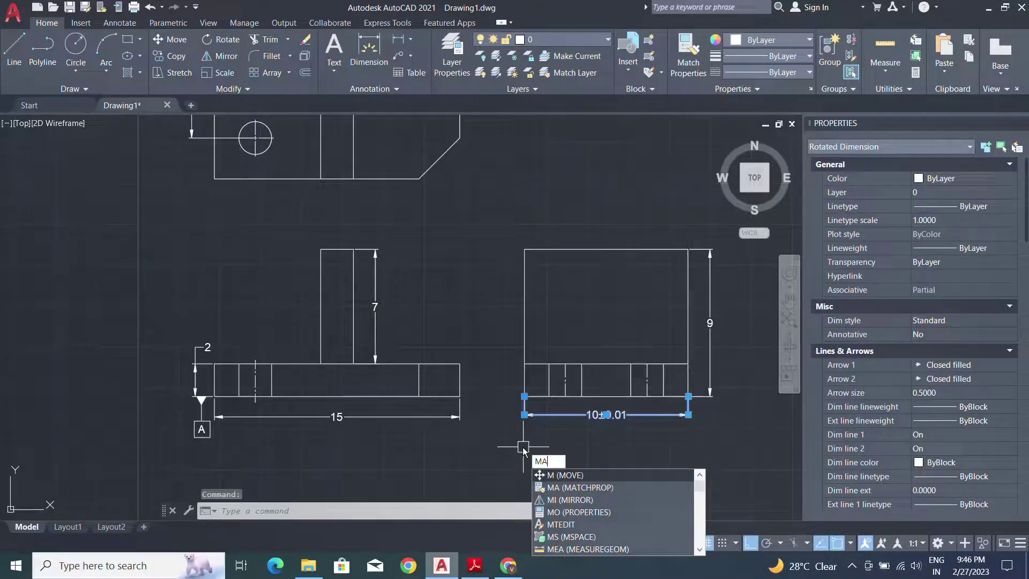
{"action": "key", "text": "Return"}
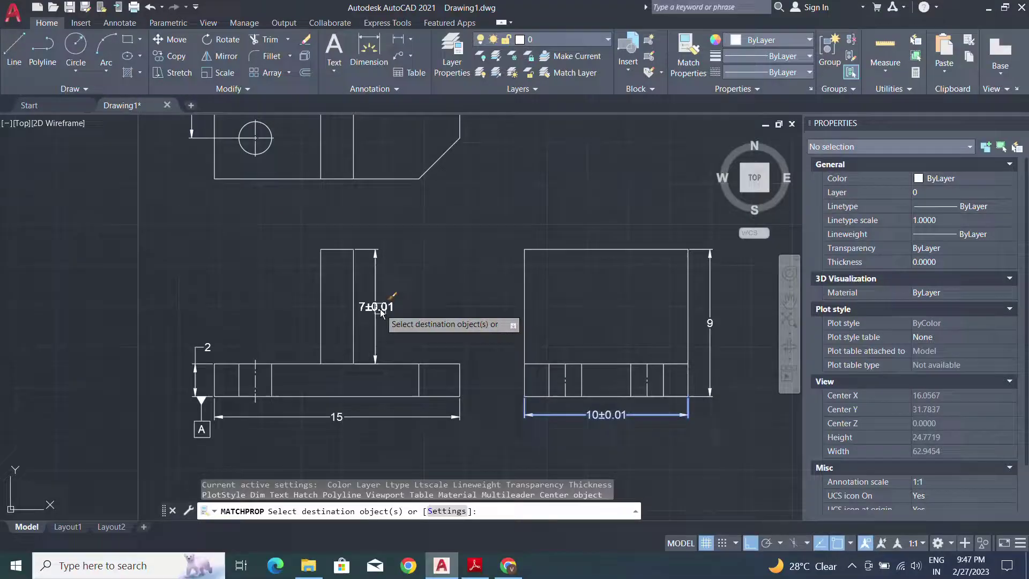
{"action": "left_click", "coordinate": [382, 314]}
{"action": "scroll", "coordinate": [382, 314], "scroll_direction": "up", "scroll_amount": 4}
{"action": "key", "text": "Escape"}
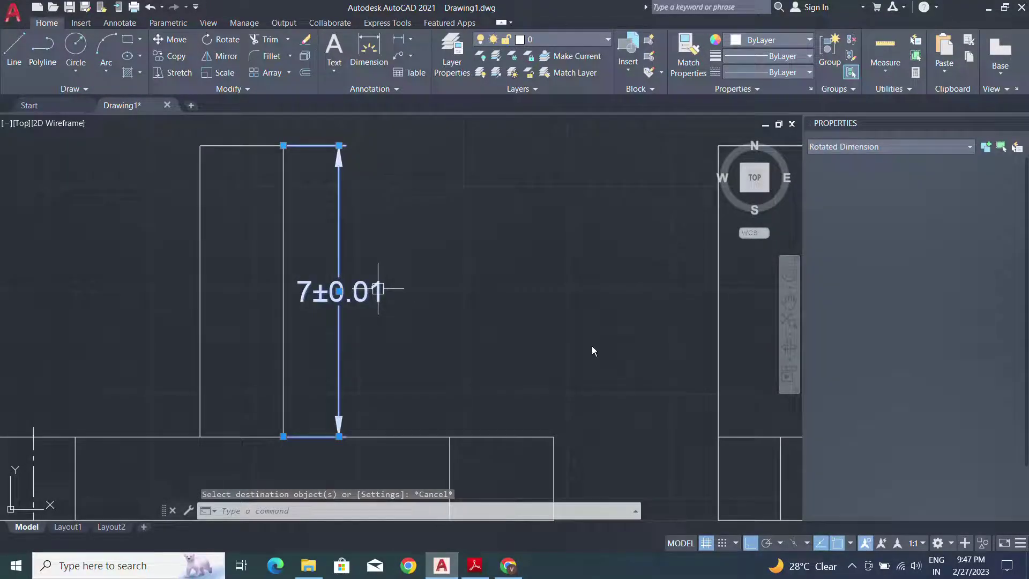
{"action": "scroll", "coordinate": [946, 455], "scroll_direction": "down", "scroll_amount": 10}
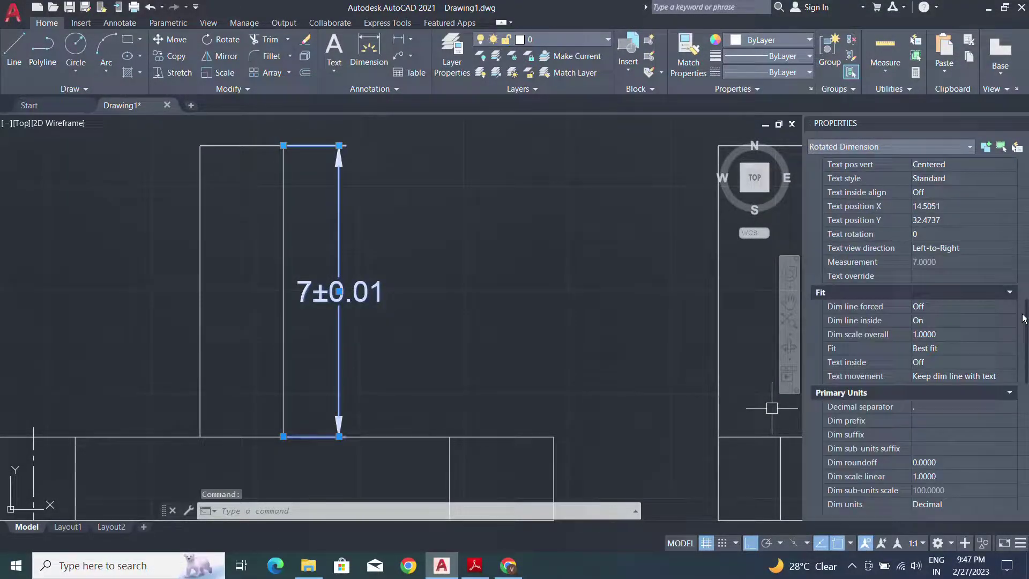
{"action": "left_click_drag", "start_coordinate": [1024, 347], "coordinate": [1020, 517]}
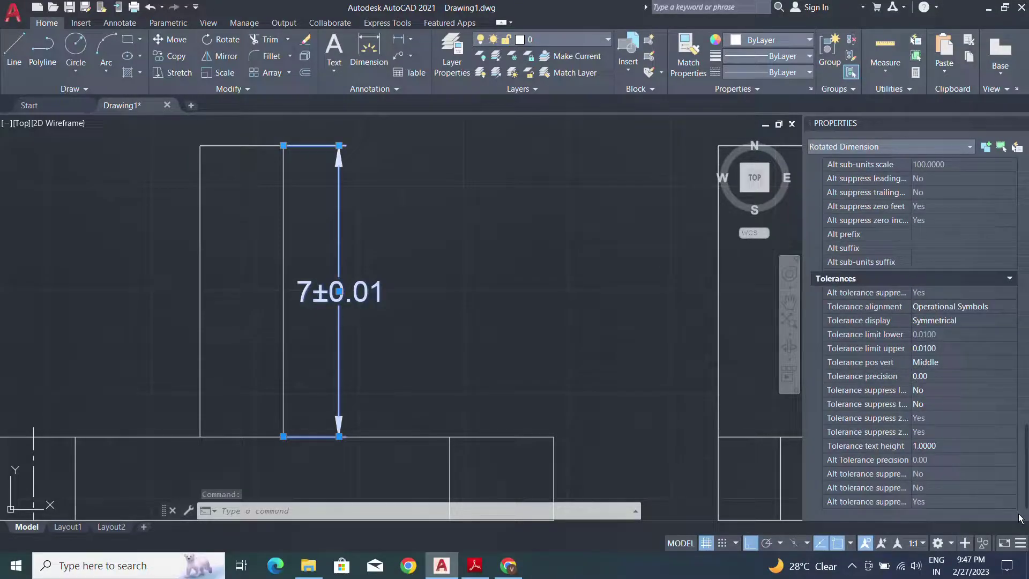
- Change the 7 dimension's upper tolerance limit to 0.2 with 0.0 precision
{"action": "left_click", "coordinate": [937, 345]}
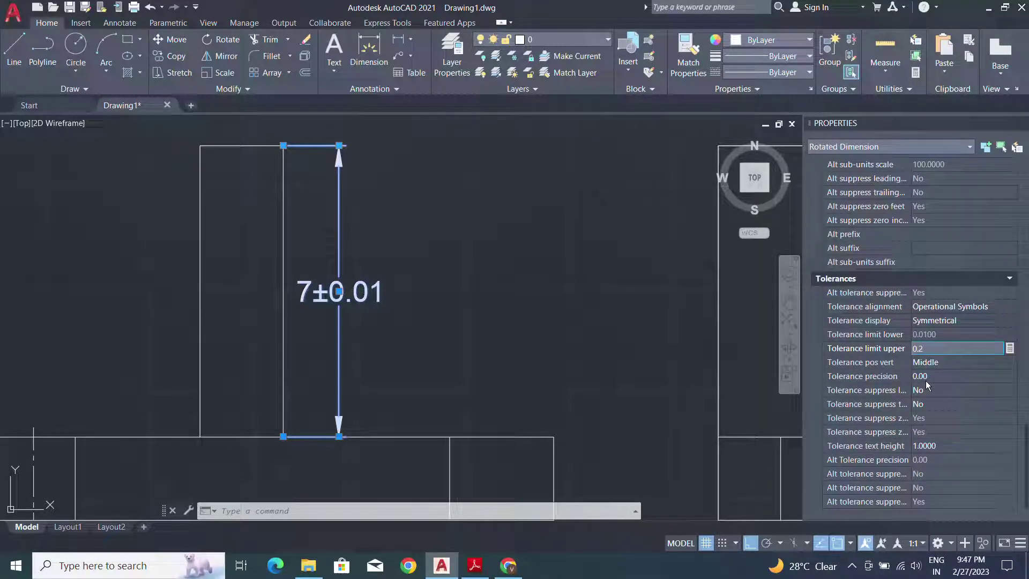
{"action": "key", "text": "Return"}
{"action": "left_click", "coordinate": [443, 341]}
{"action": "middle_click_drag", "start_coordinate": [386, 317], "coordinate": [420, 314]}
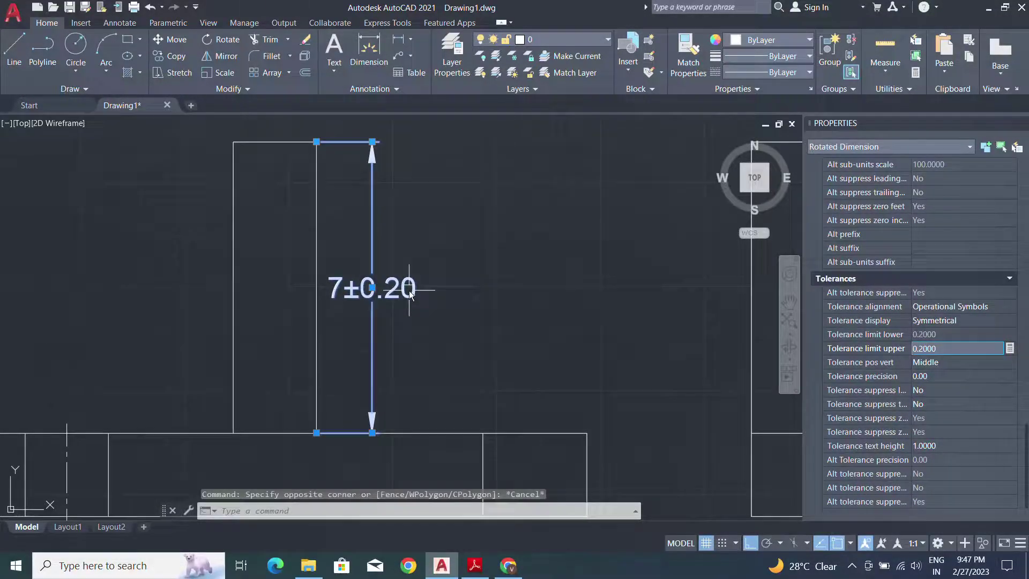
{"action": "left_click", "coordinate": [947, 380]}
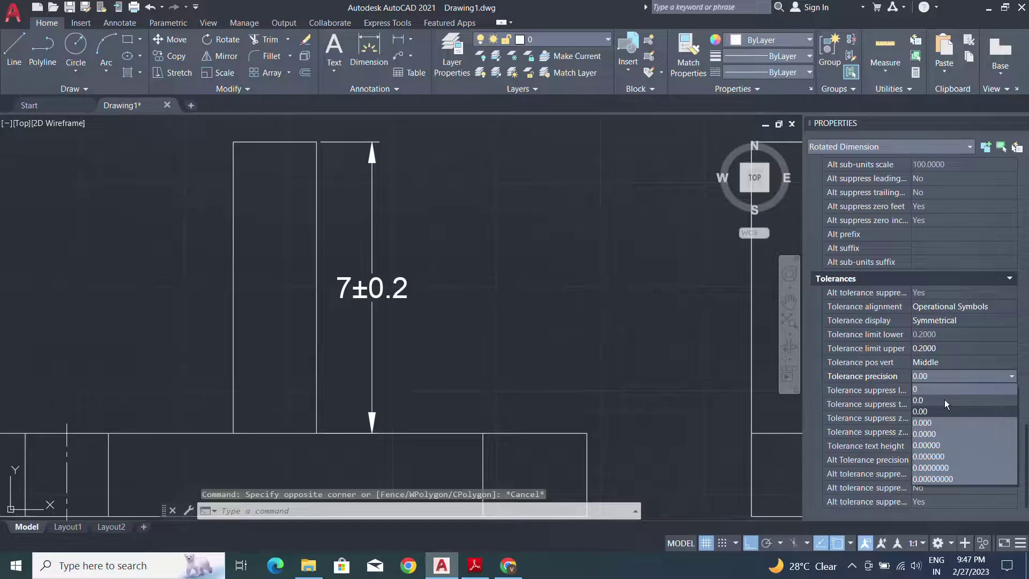
{"action": "left_click", "coordinate": [945, 400]}
{"action": "middle_click_drag", "start_coordinate": [542, 375], "coordinate": [609, 326]}
- Set the 5 hole-spacing dimension's tolerance display to Basic so its value is boxed
{"action": "scroll", "coordinate": [609, 325], "scroll_direction": "down", "scroll_amount": 2}
{"action": "key", "text": "Escape"}
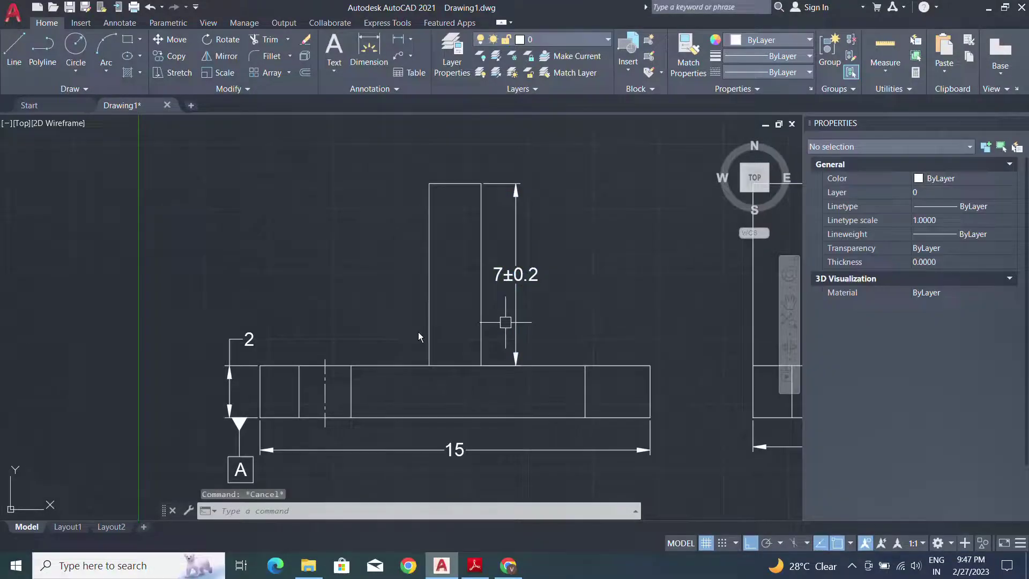
{"action": "mouse_move", "coordinate": [501, 321]}
{"action": "middle_mouse_down"}
{"action": "mouse_move", "coordinate": [464, 361]}
{"action": "mouse_move", "coordinate": [432, 284]}
{"action": "middle_mouse_up"}
{"action": "scroll", "coordinate": [465, 361], "scroll_direction": "down", "scroll_amount": 3}
{"action": "scroll", "coordinate": [376, 273], "scroll_direction": "up", "scroll_amount": 5}
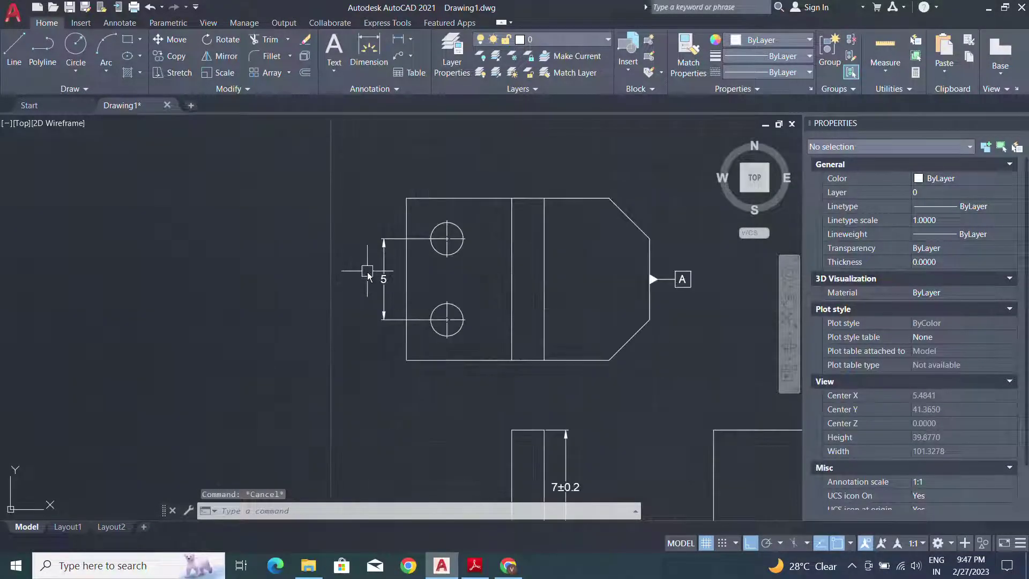
{"action": "left_click", "coordinate": [393, 284]}
{"action": "scroll", "coordinate": [950, 343], "scroll_direction": "down", "scroll_amount": 15}
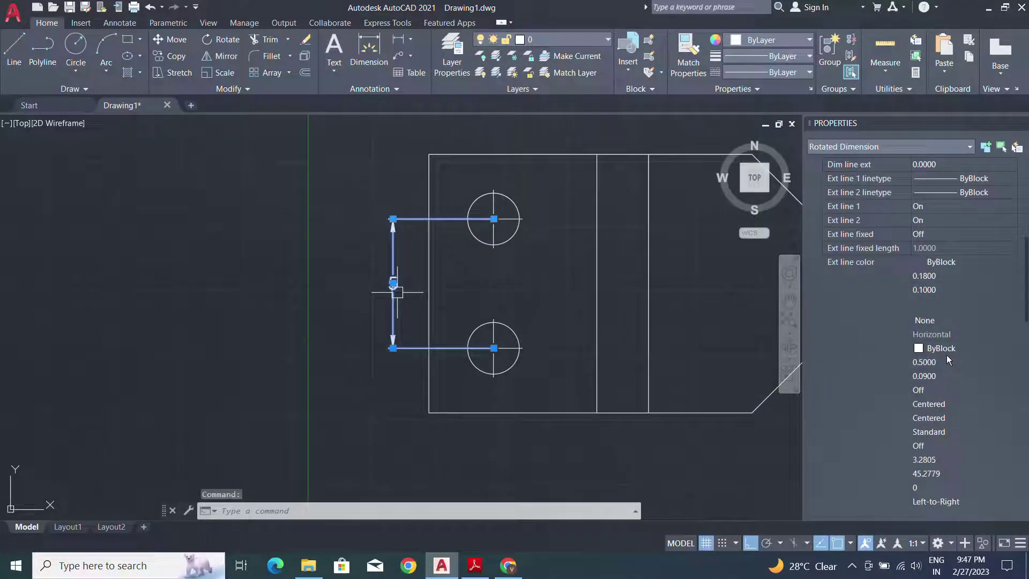
{"action": "scroll", "coordinate": [950, 352], "scroll_direction": "down", "scroll_amount": 10}
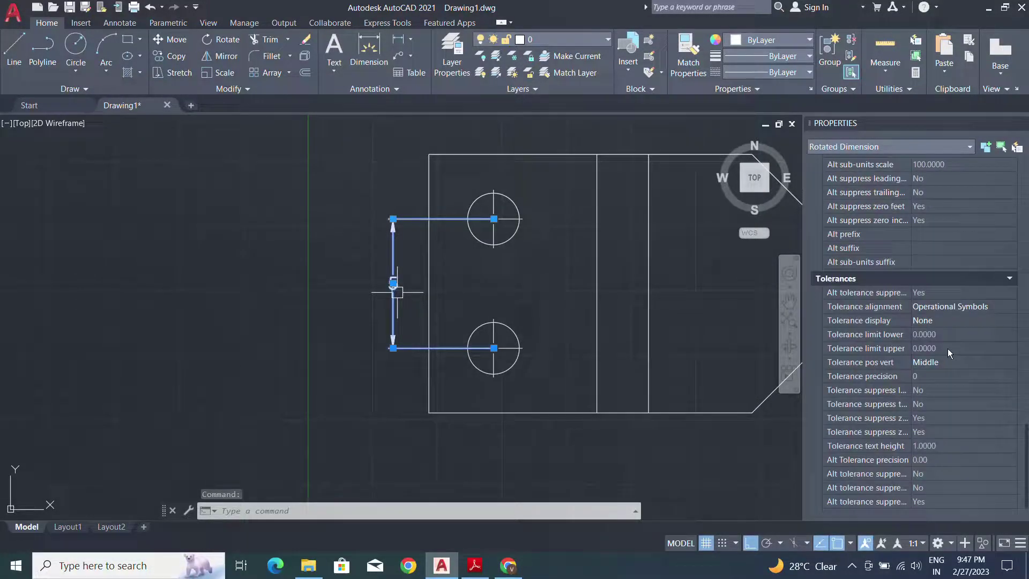
{"action": "left_click", "coordinate": [947, 323]}
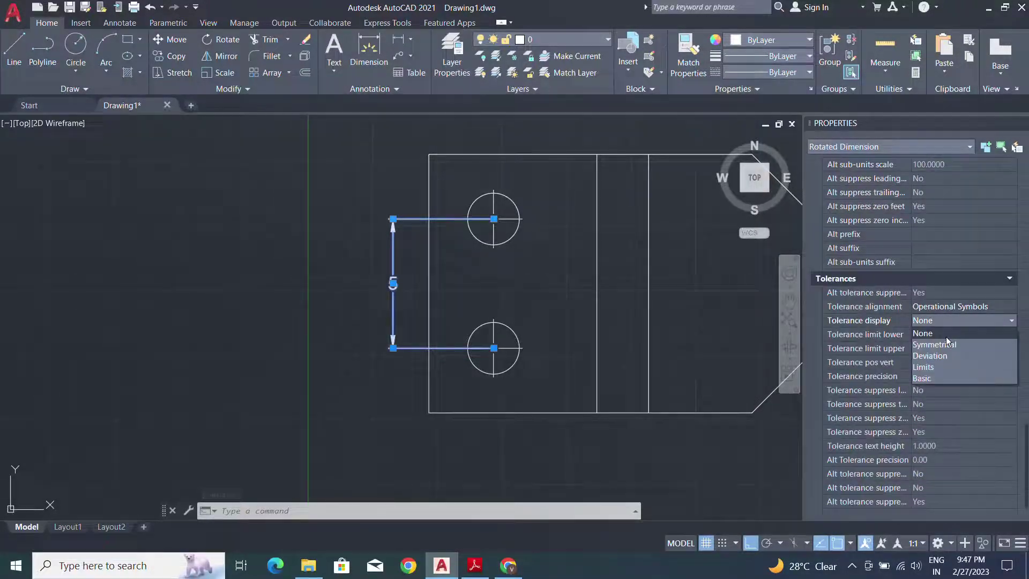
{"action": "left_click", "coordinate": [921, 378]}
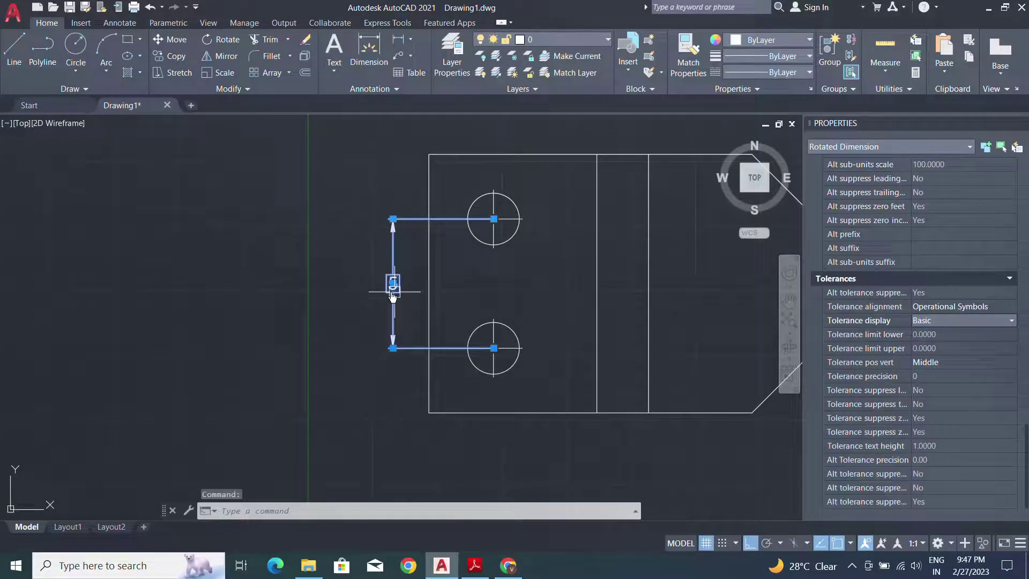
{"action": "scroll", "coordinate": [394, 284], "scroll_direction": "up", "scroll_amount": 3}
{"action": "key", "text": "Escape"}
{"action": "scroll", "coordinate": [413, 252], "scroll_direction": "down", "scroll_amount": 5}
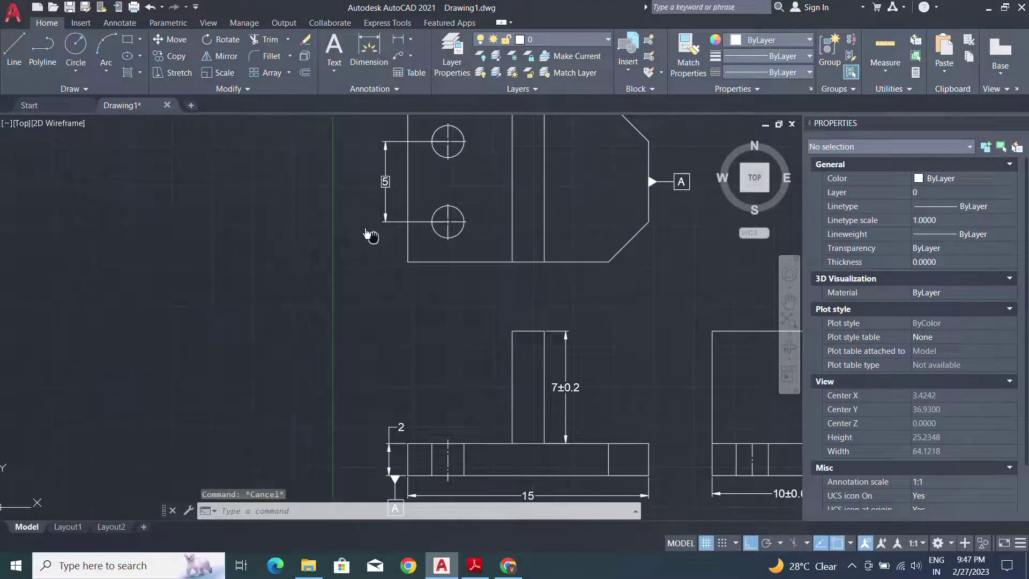
- Use MA to copy the 10±0.01 dimension's properties onto the 2 dimension, making it 2±0.01
{"action": "middle_click_drag", "start_coordinate": [489, 371], "coordinate": [421, 330]}
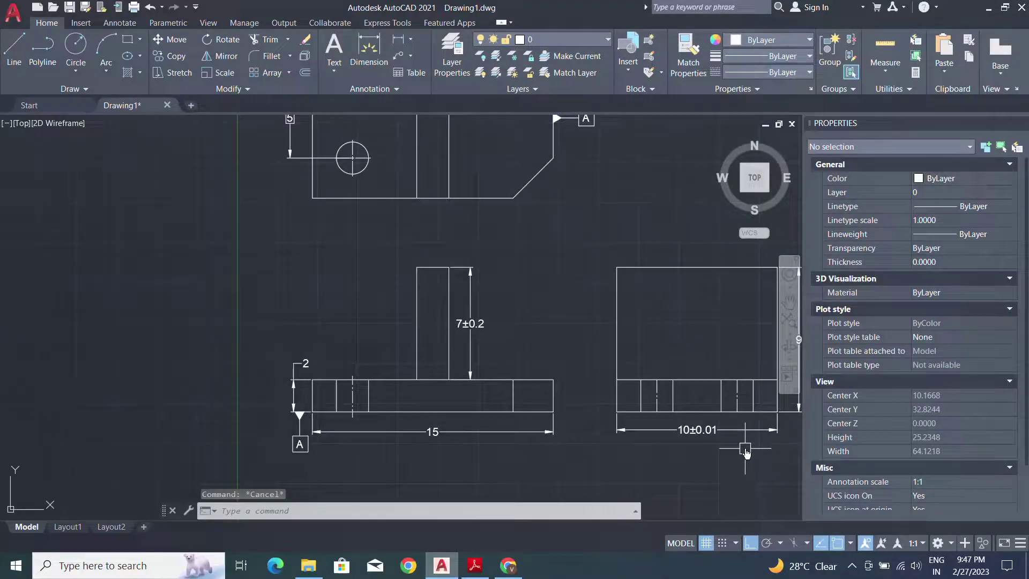
{"action": "left_click", "coordinate": [745, 431]}
{"action": "type", "text": "ma"}
{"action": "key", "text": "Return"}
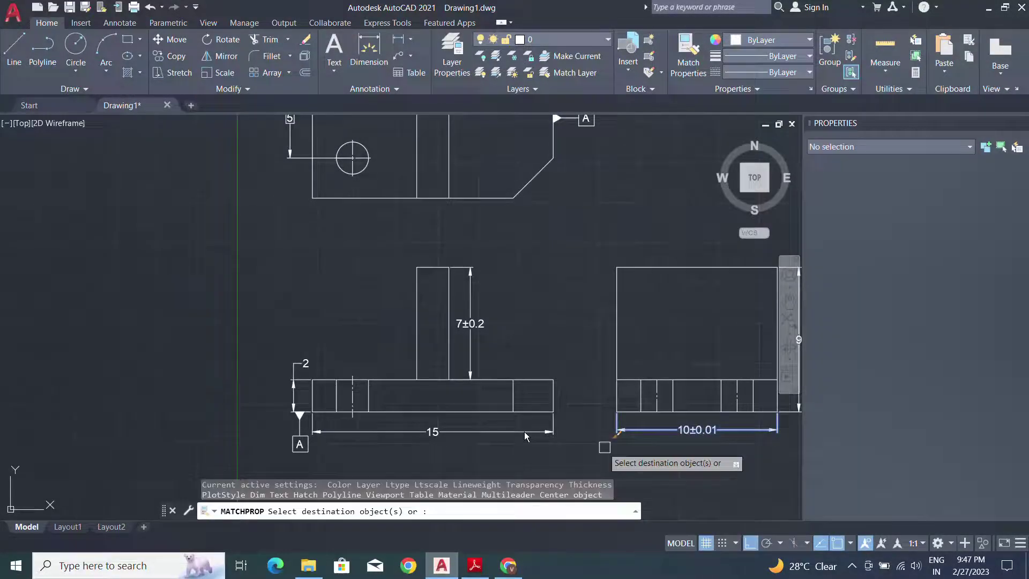
{"action": "left_click", "coordinate": [306, 362]}
{"action": "key", "text": "Escape"}
{"action": "scroll", "coordinate": [333, 338], "scroll_direction": "up", "scroll_amount": 2}
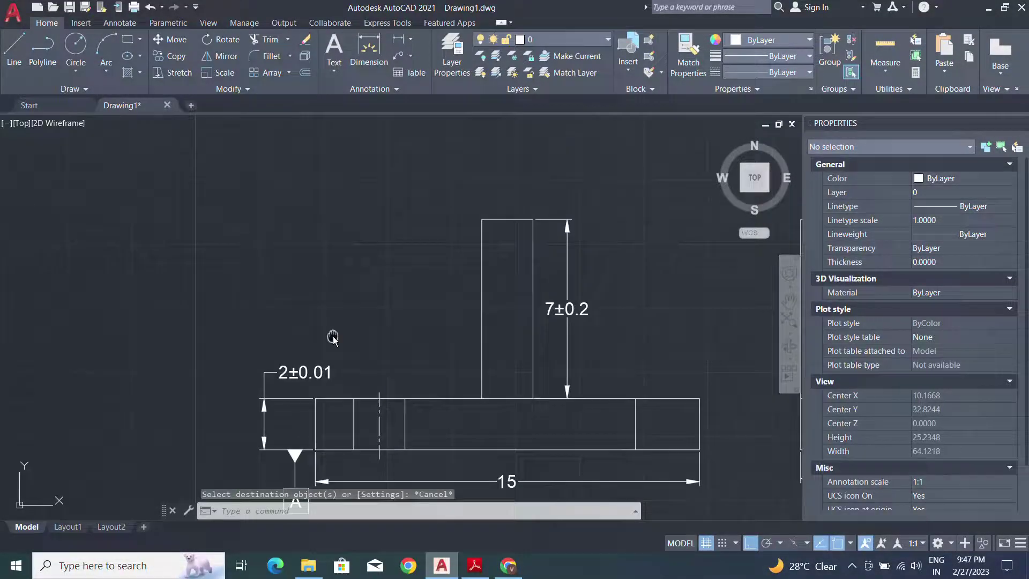
{"action": "mouse_move", "coordinate": [333, 338]}
{"action": "middle_mouse_down"}
{"action": "mouse_move", "coordinate": [386, 298]}
{"action": "mouse_move", "coordinate": [329, 257]}
{"action": "mouse_move", "coordinate": [351, 260]}
{"action": "mouse_move", "coordinate": [338, 265]}
{"action": "middle_mouse_up"}
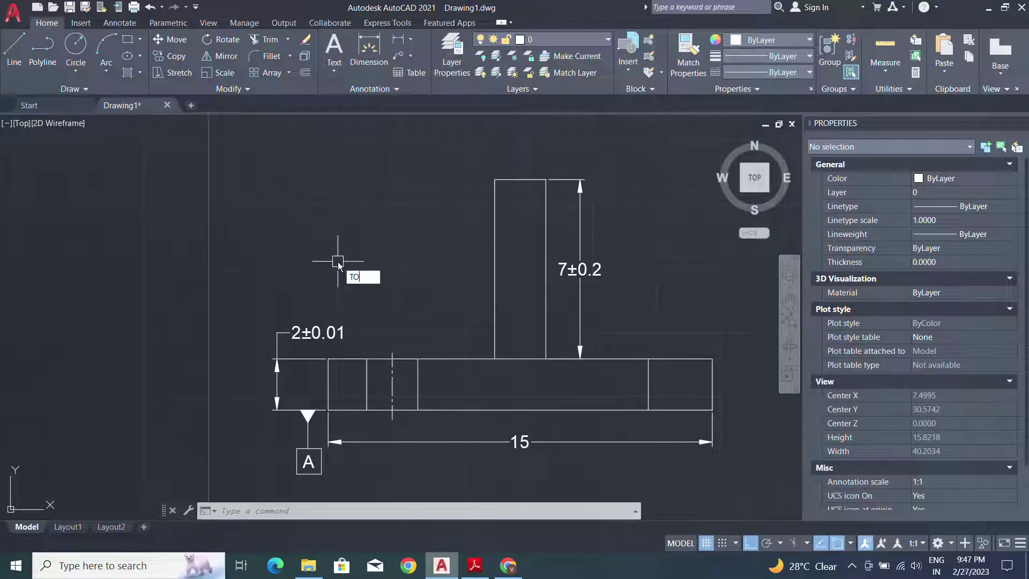
- Create a parallelism frame 0.01 Ⓜ to datum A and place it above the 2±0.01 dimension
{"action": "key", "text": "Return"}
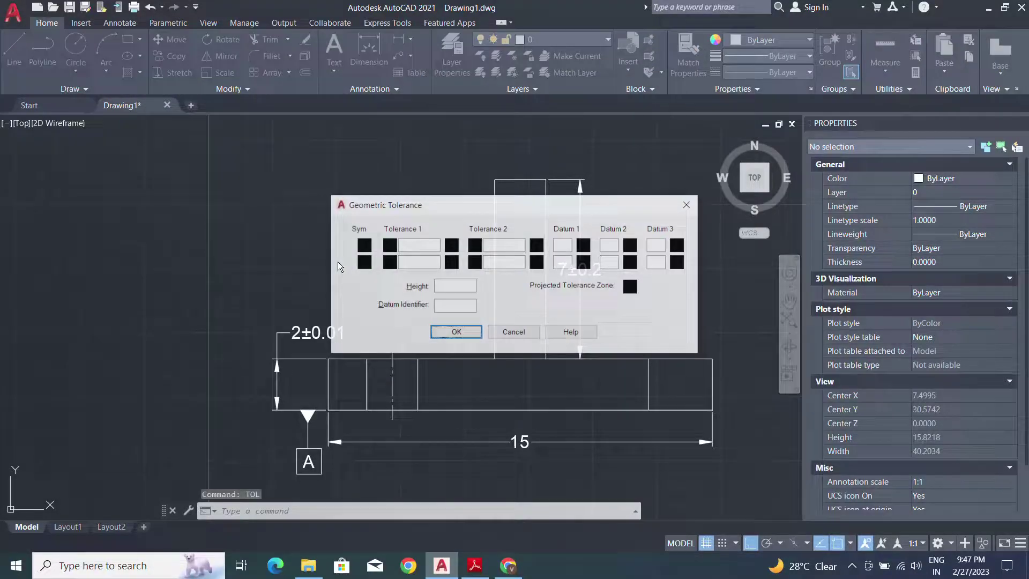
{"action": "left_click", "coordinate": [363, 246]}
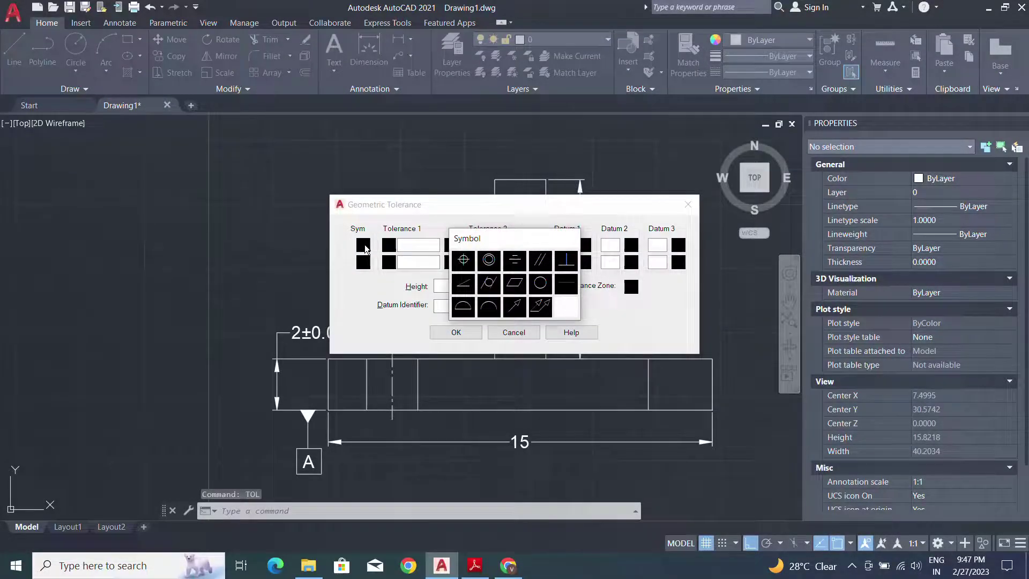
{"action": "left_click", "coordinate": [540, 260]}
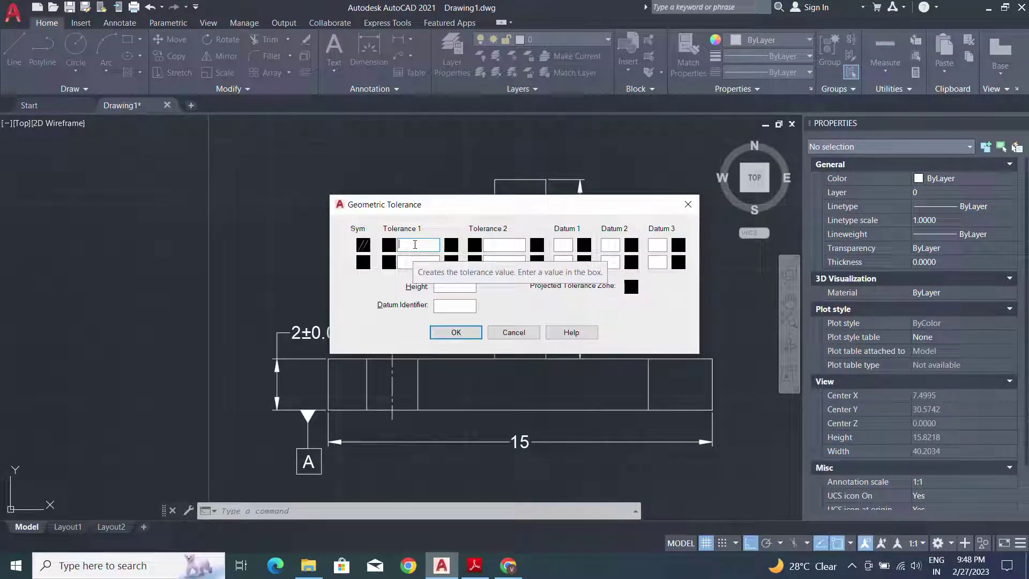
{"action": "type", "text": "0.01"}
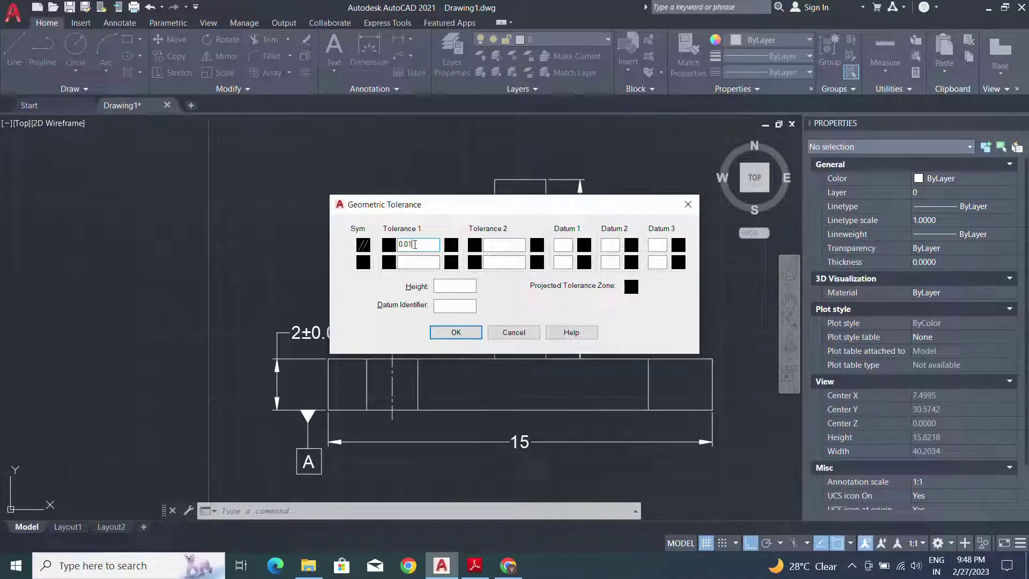
{"action": "left_click", "coordinate": [450, 245]}
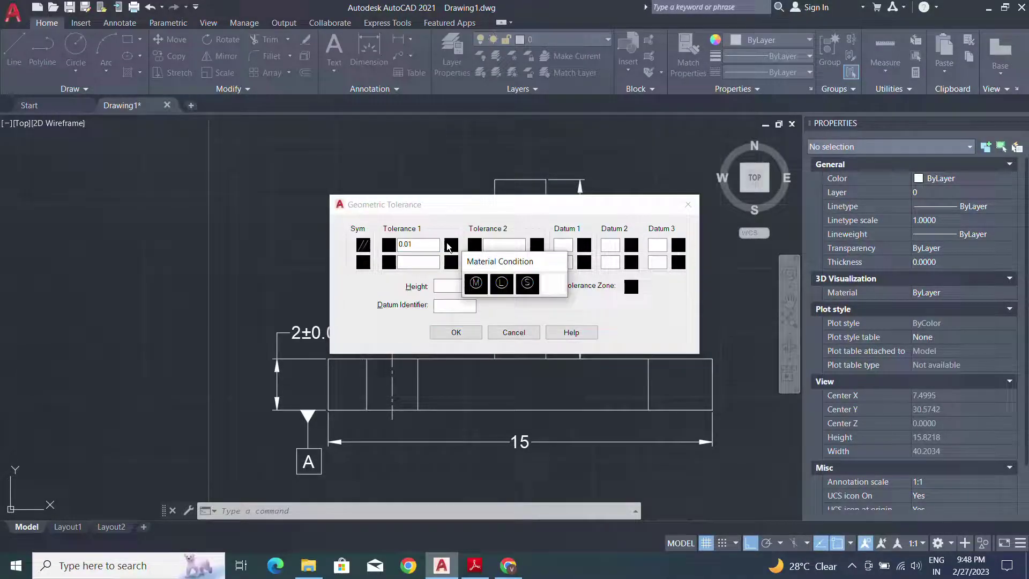
{"action": "left_click", "coordinate": [476, 283]}
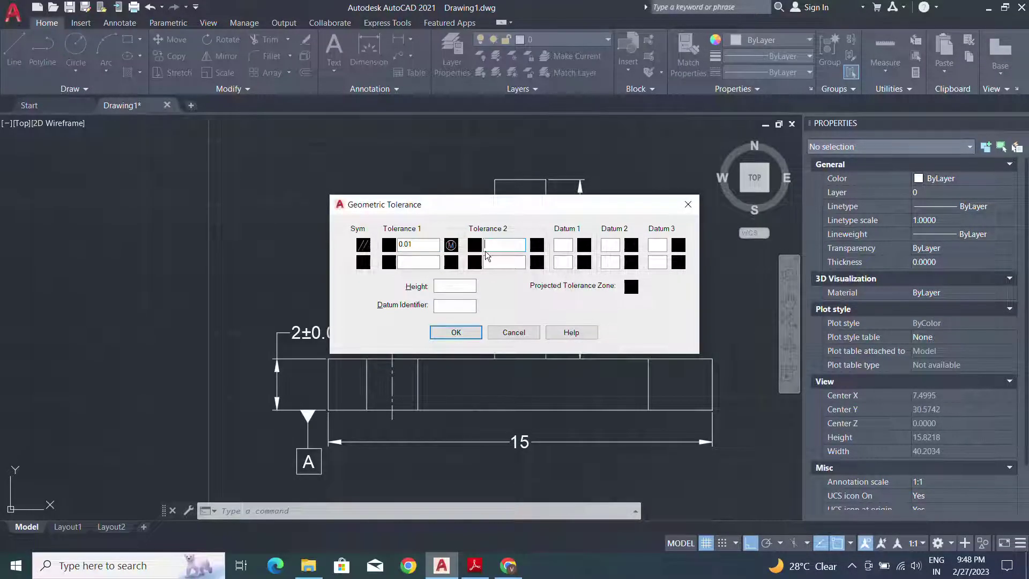
{"action": "left_click", "coordinate": [570, 243]}
{"action": "left_click", "coordinate": [457, 332]}
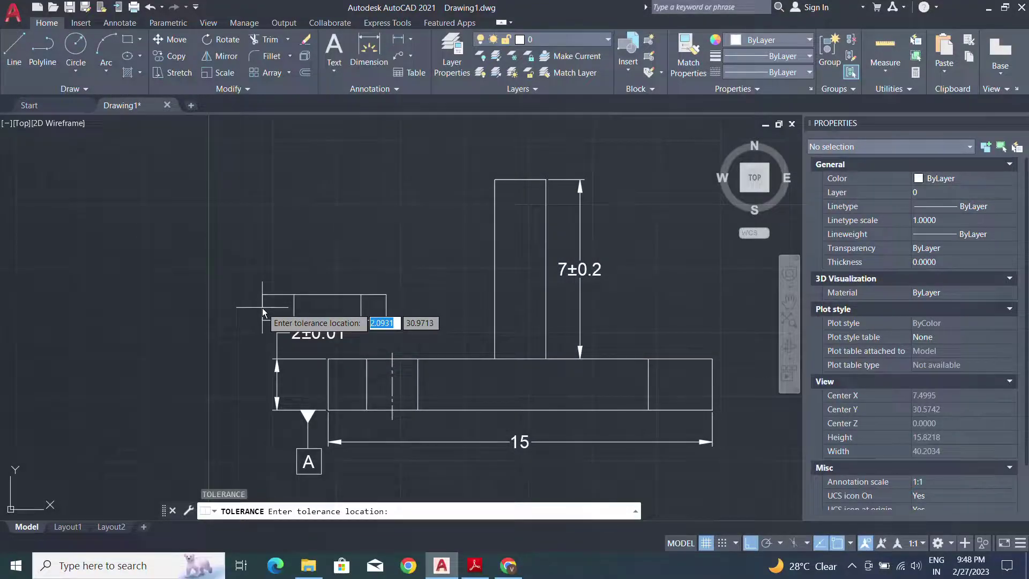
{"action": "left_click", "coordinate": [262, 308]}
{"action": "scroll", "coordinate": [356, 223], "scroll_direction": "down", "scroll_amount": 3}
{"action": "mouse_move", "coordinate": [388, 239]}
{"action": "middle_mouse_down"}
{"action": "mouse_move", "coordinate": [411, 331]}
{"action": "mouse_move", "coordinate": [359, 231]}
{"action": "mouse_move", "coordinate": [360, 298]}
{"action": "mouse_move", "coordinate": [421, 312]}
{"action": "middle_mouse_up"}
{"action": "scroll", "coordinate": [420, 291], "scroll_direction": "up", "scroll_amount": 2}
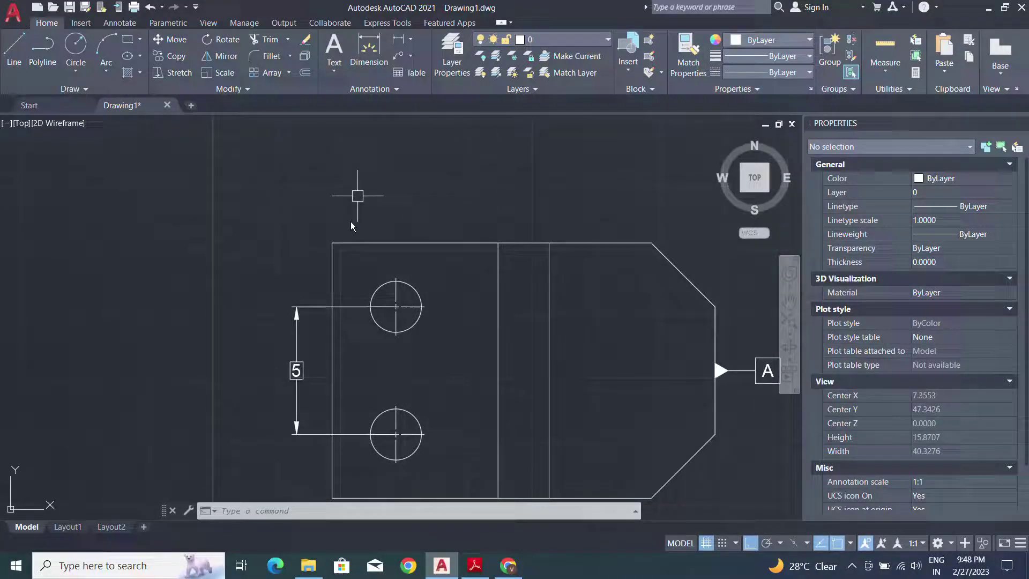
- Add a quick leader from the top view's upper hole with a horizontal shoulder and note 2XØ2
{"action": "type", "text": "LE"}
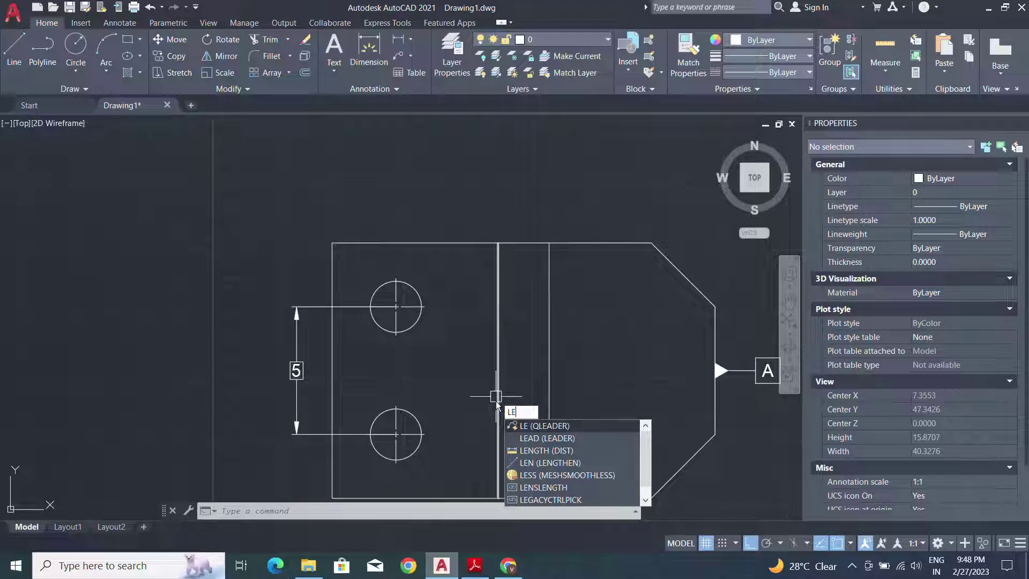
{"action": "key", "text": "Return"}
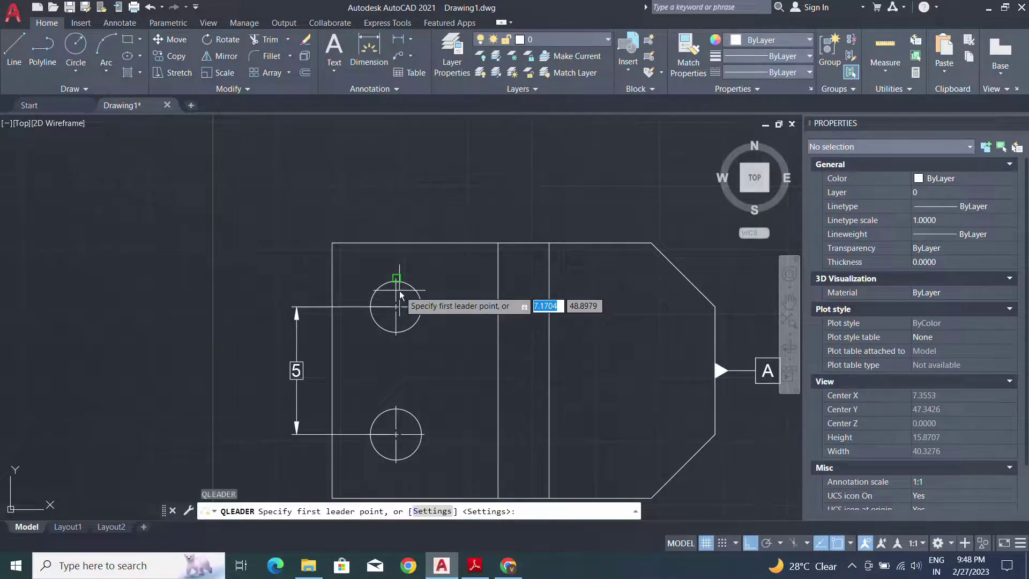
{"action": "left_click", "coordinate": [368, 287]}
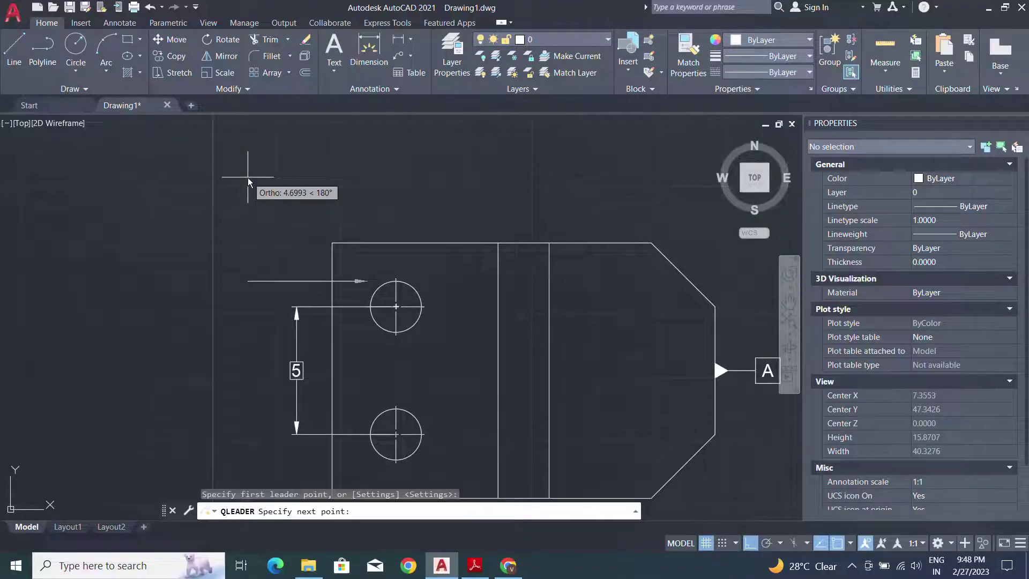
{"action": "key", "text": "F8"}
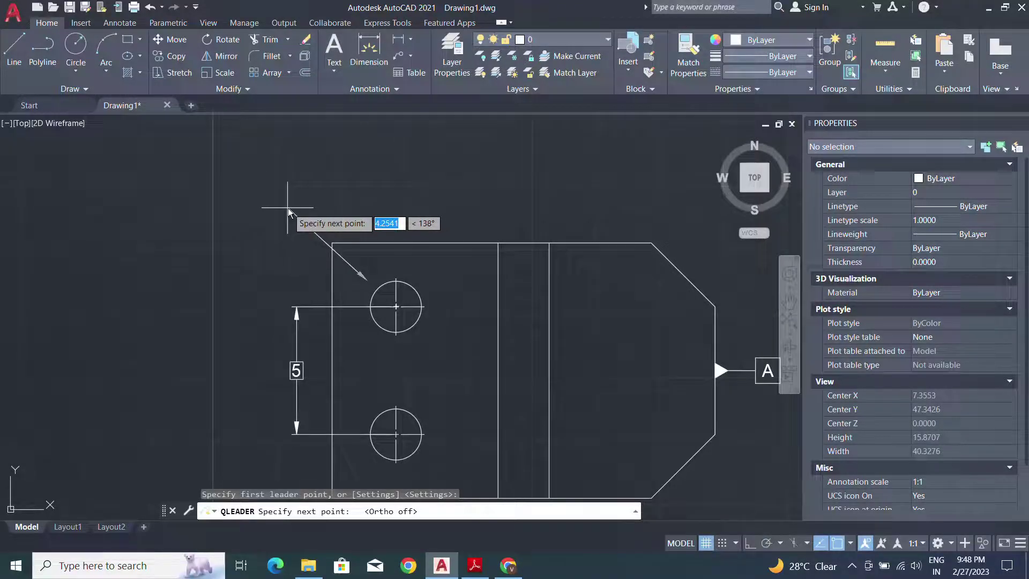
{"action": "left_click", "coordinate": [319, 198]}
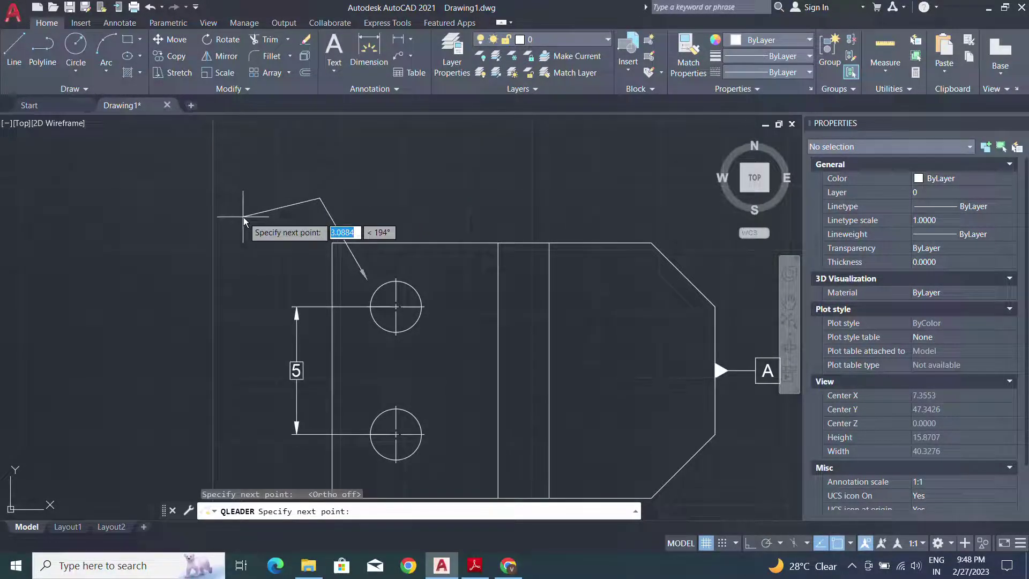
{"action": "key", "text": "F8"}
{"action": "left_click", "coordinate": [275, 207]}
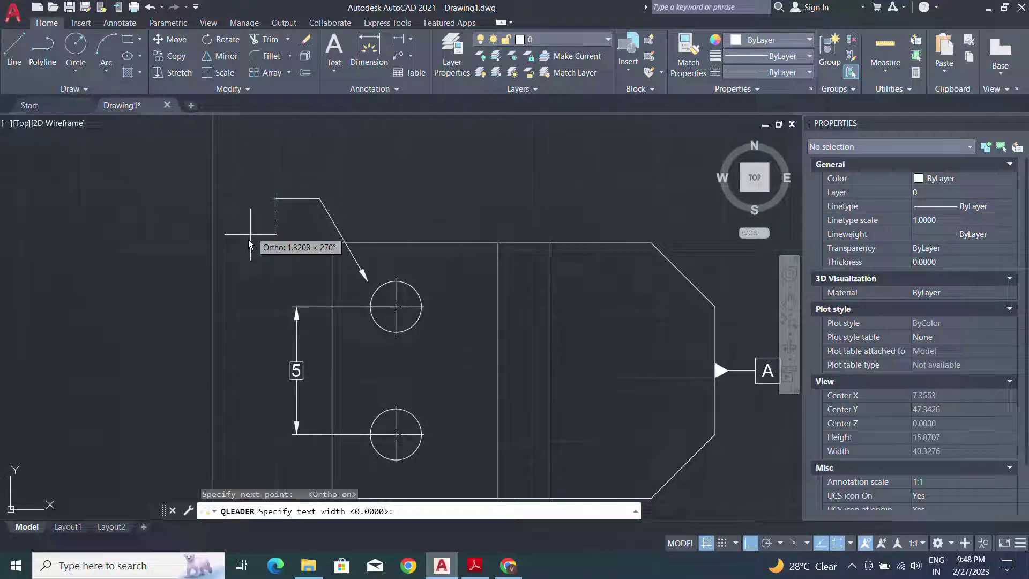
{"action": "key", "text": "Return"}
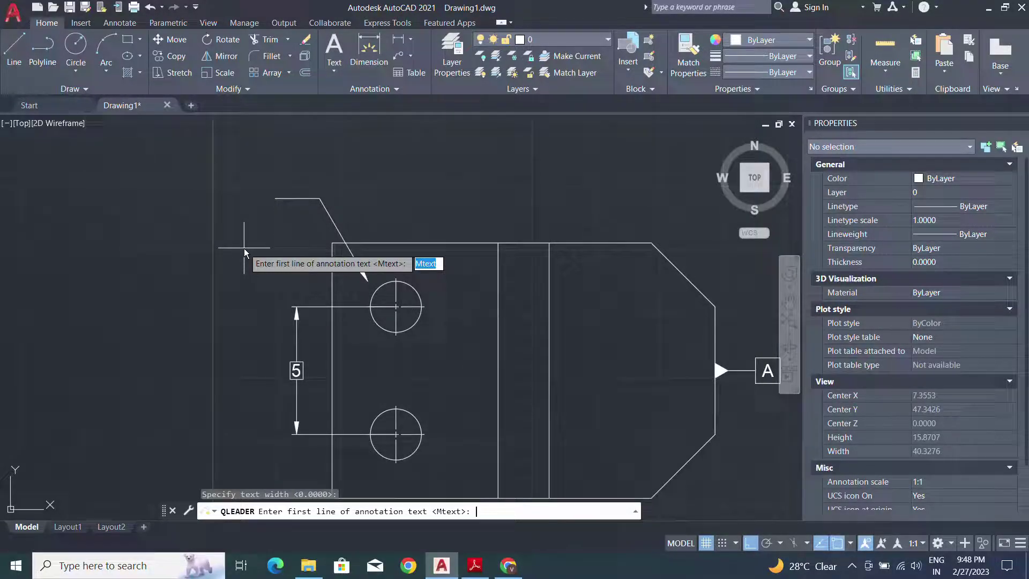
{"action": "key", "text": "Return"}
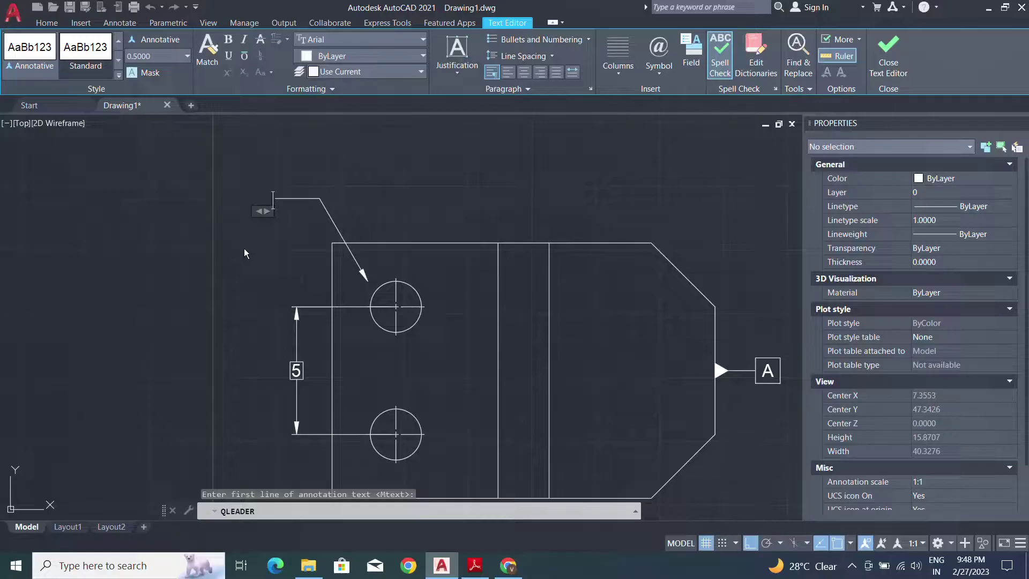
{"action": "type", "text": "2X"}
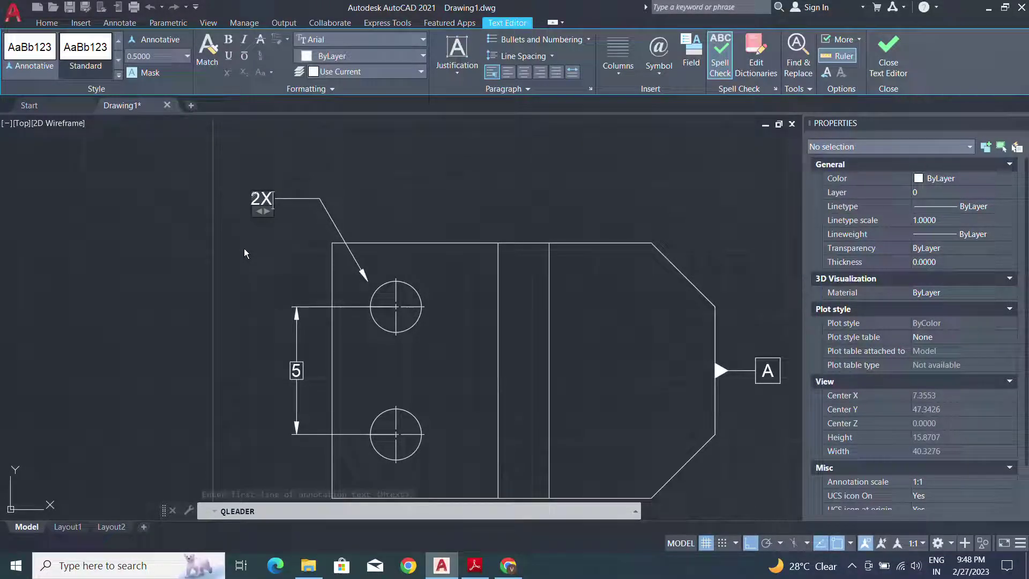
{"action": "type", "text": "%%"}
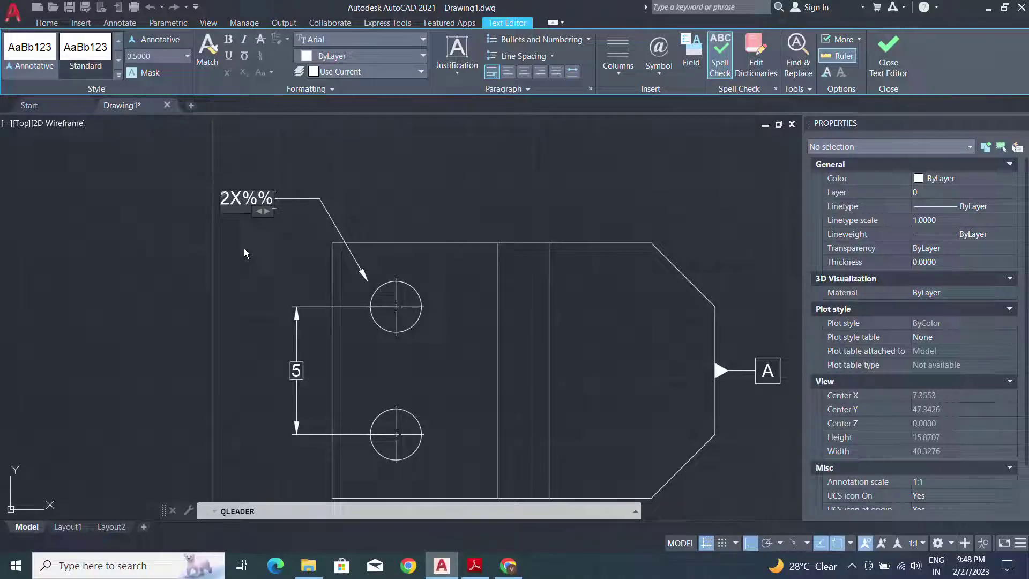
{"action": "type", "text": "c2"}
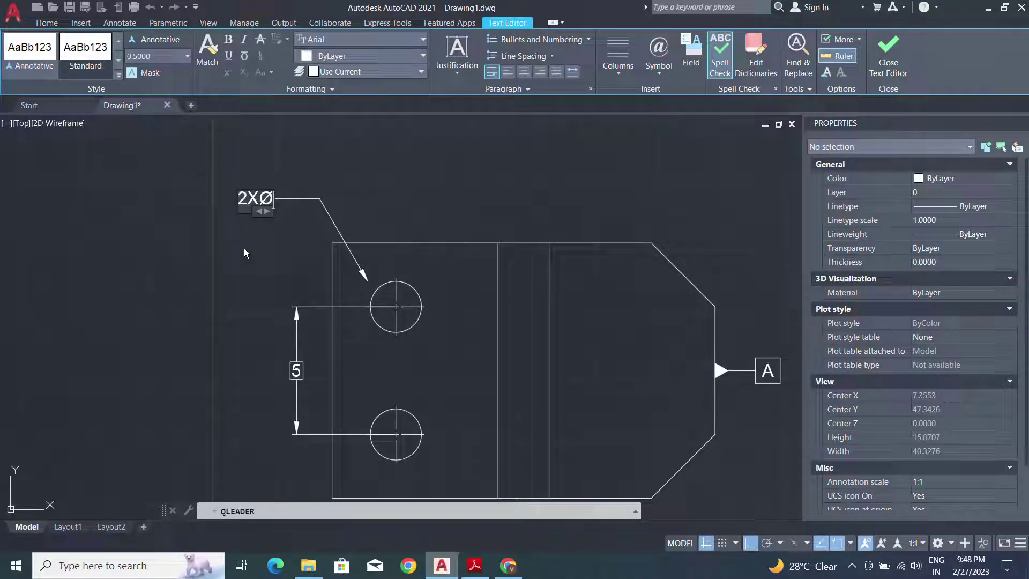
{"action": "left_click", "coordinate": [249, 250]}
- Check the leader's arrowhead grip, then recentre the view around the 2XØ2 note
{"action": "scroll", "coordinate": [242, 252], "scroll_direction": "up", "scroll_amount": 2}
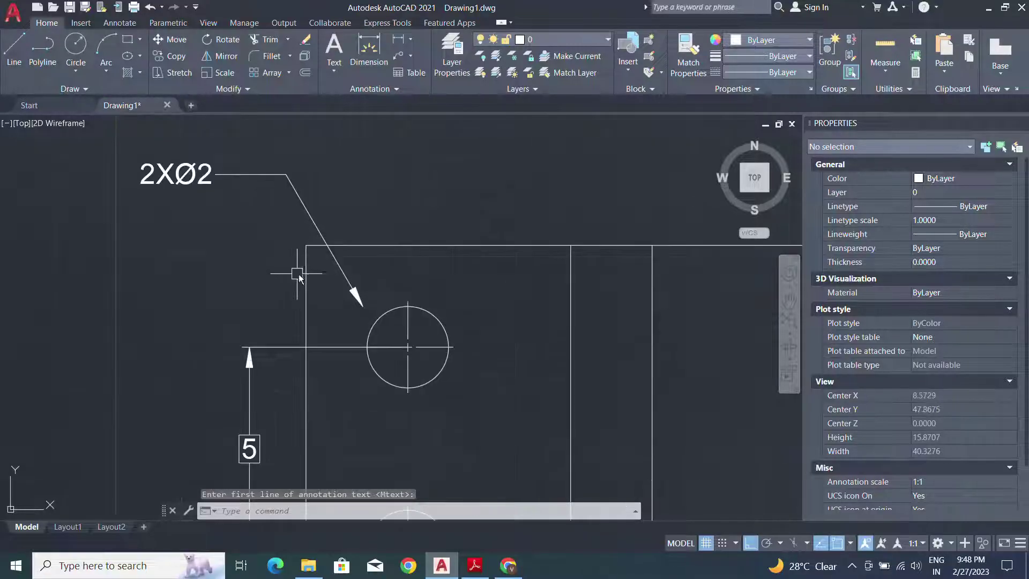
{"action": "left_click", "coordinate": [351, 293]}
{"action": "left_click", "coordinate": [363, 307]}
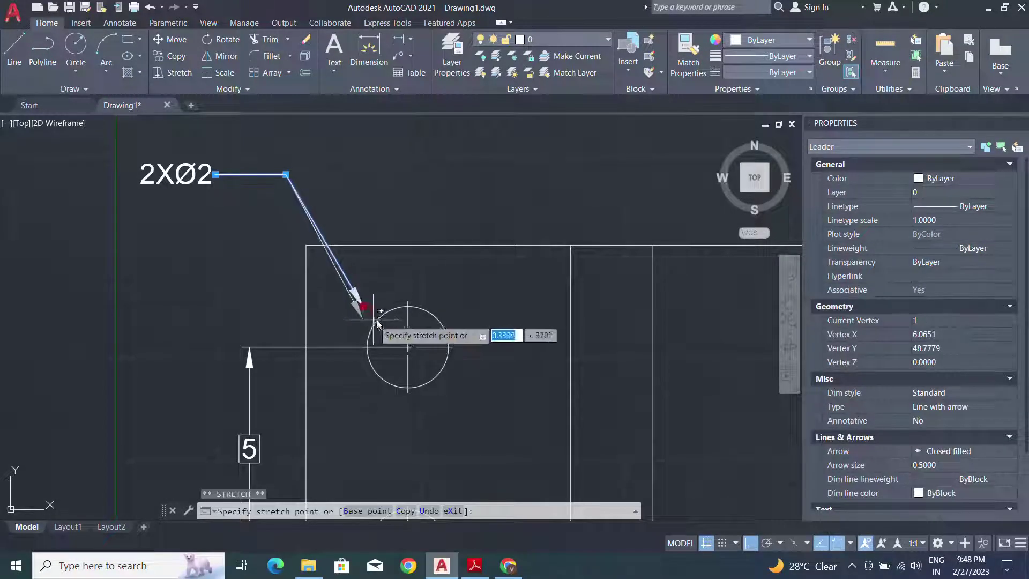
{"action": "key", "text": "Escape"}
{"action": "key", "text": "Escape"}
{"action": "middle_click_drag", "start_coordinate": [169, 174], "coordinate": [318, 287]}
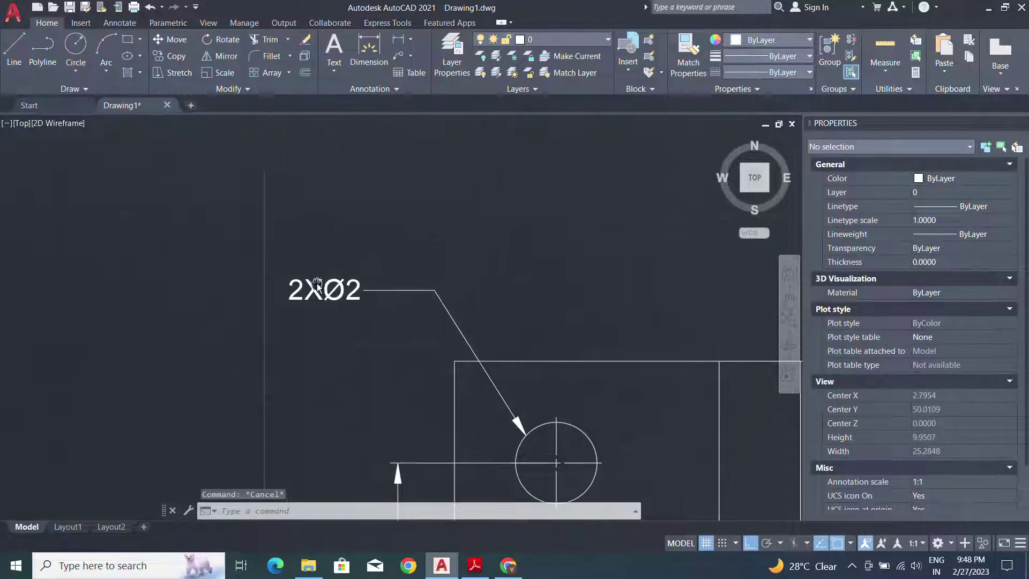
{"action": "mouse_move", "coordinate": [252, 220]}
{"action": "middle_mouse_down"}
{"action": "mouse_move", "coordinate": [271, 281]}
{"action": "mouse_move", "coordinate": [249, 282]}
{"action": "middle_mouse_up"}
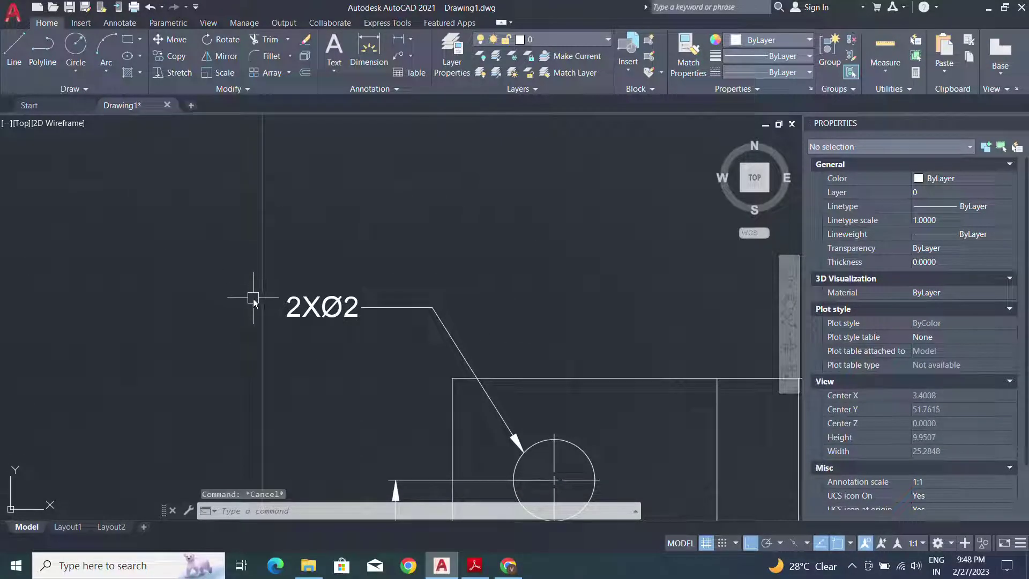
- Create a position frame with Ø.01 Ⓜ, Ø.05 and datums A, B, placed under the 2XØ2 note
{"action": "type", "text": "TOL"}
{"action": "key", "text": "Return"}
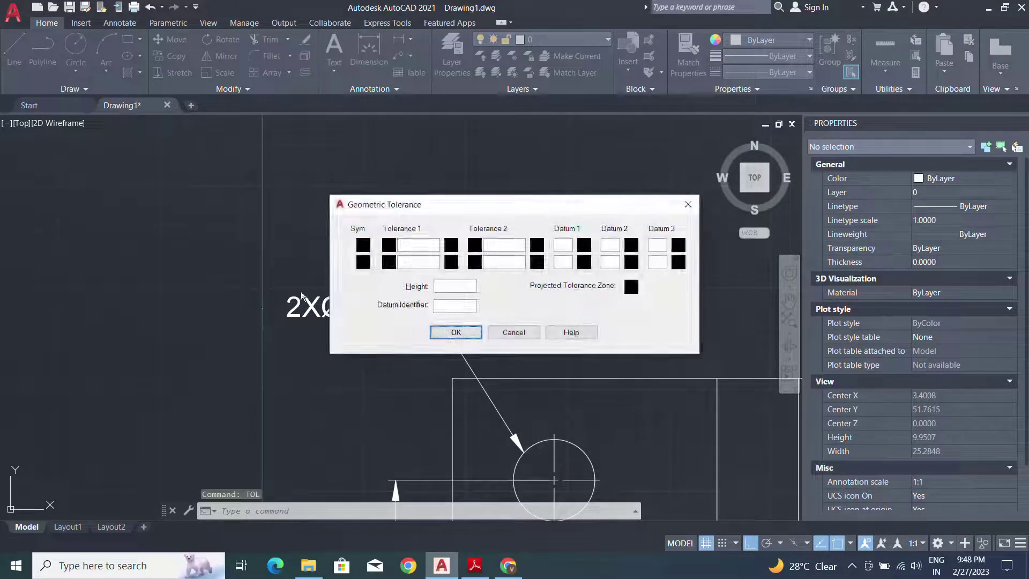
{"action": "left_click", "coordinate": [364, 245]}
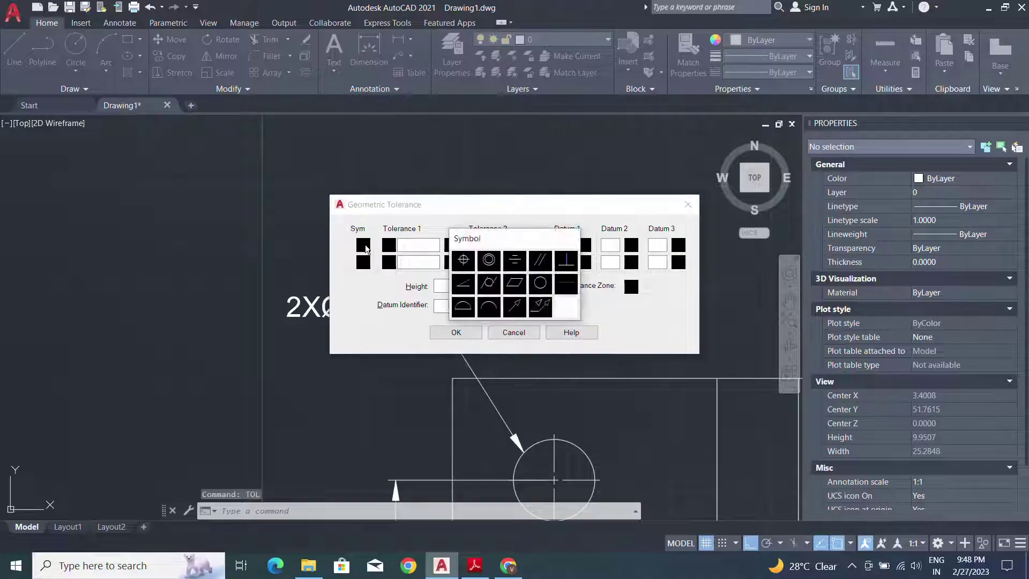
{"action": "left_click", "coordinate": [464, 261]}
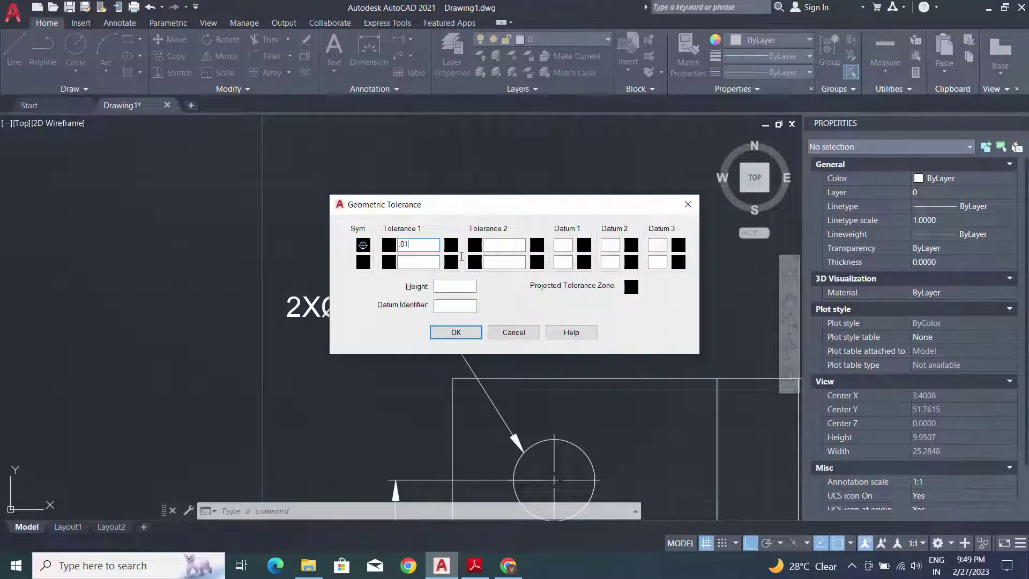
{"action": "left_click", "coordinate": [503, 246]}
{"action": "type", "text": "A"}
{"action": "left_click", "coordinate": [612, 245]}
{"action": "left_click", "coordinate": [451, 245]}
{"action": "left_click", "coordinate": [476, 284]}
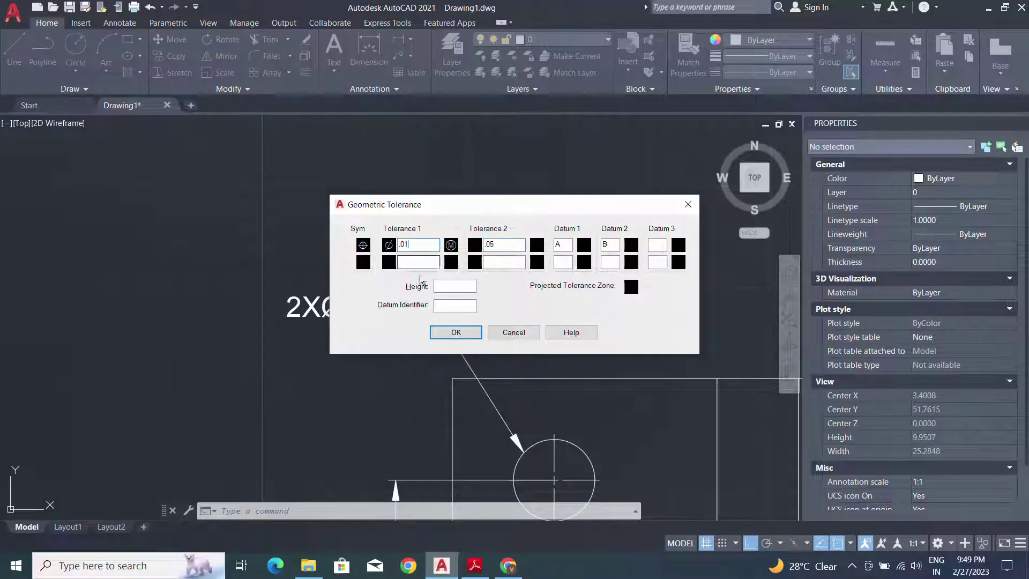
{"action": "left_click", "coordinate": [475, 246]}
{"action": "key", "text": "Return"}
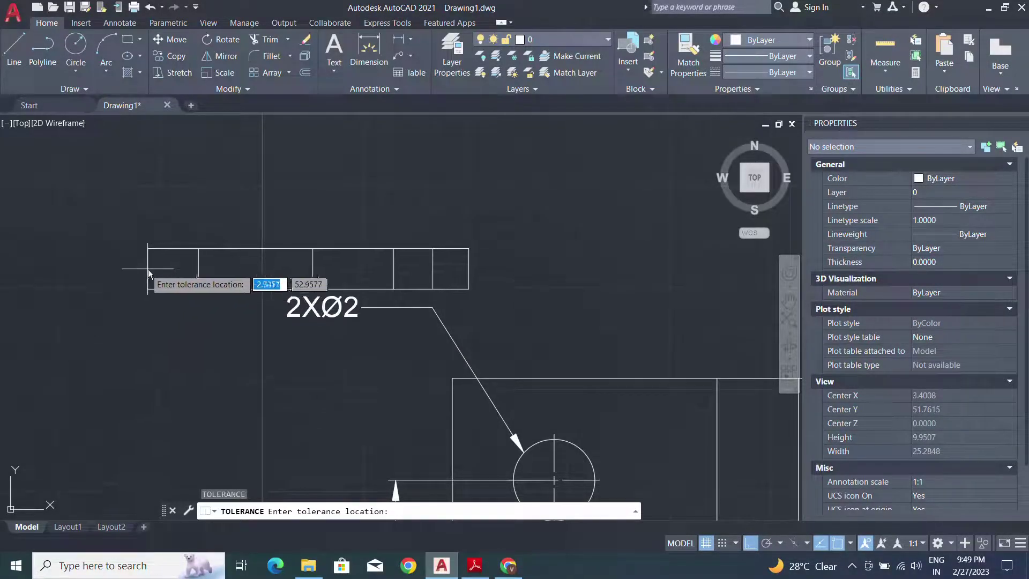
{"action": "left_click", "coordinate": [111, 353]}
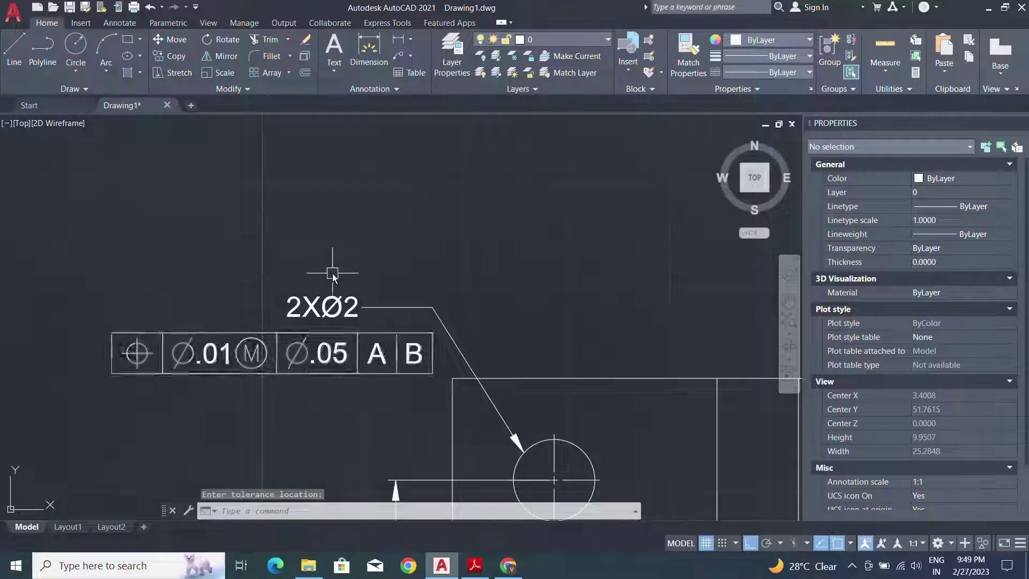
- Select the 9 height dimension and switch its tolerance display to Deviation
{"action": "scroll", "coordinate": [318, 146], "scroll_direction": "down", "scroll_amount": 2}
{"action": "scroll", "coordinate": [354, 221], "scroll_direction": "down", "scroll_amount": 4}
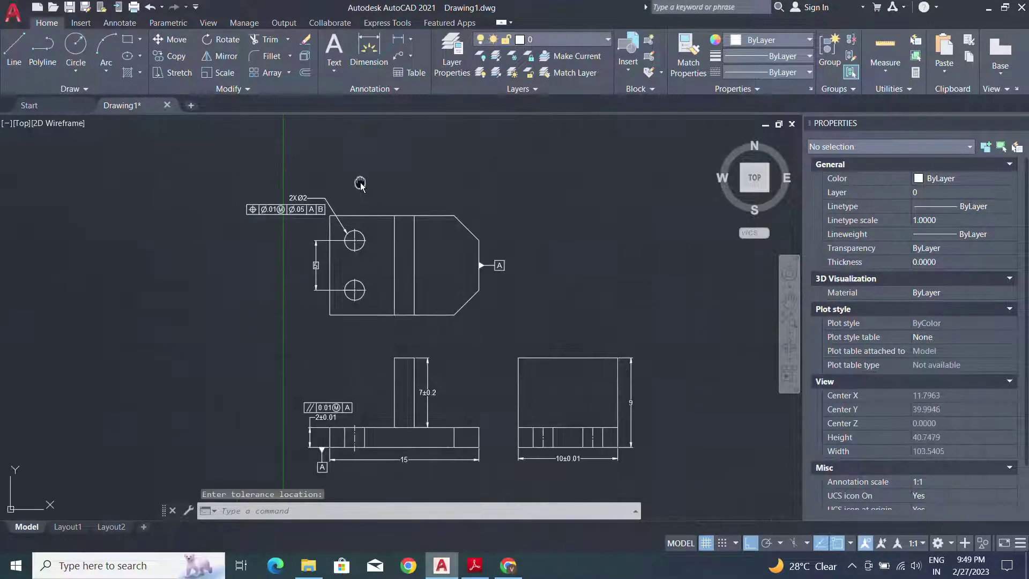
{"action": "scroll", "coordinate": [325, 215], "scroll_direction": "down", "scroll_amount": 2}
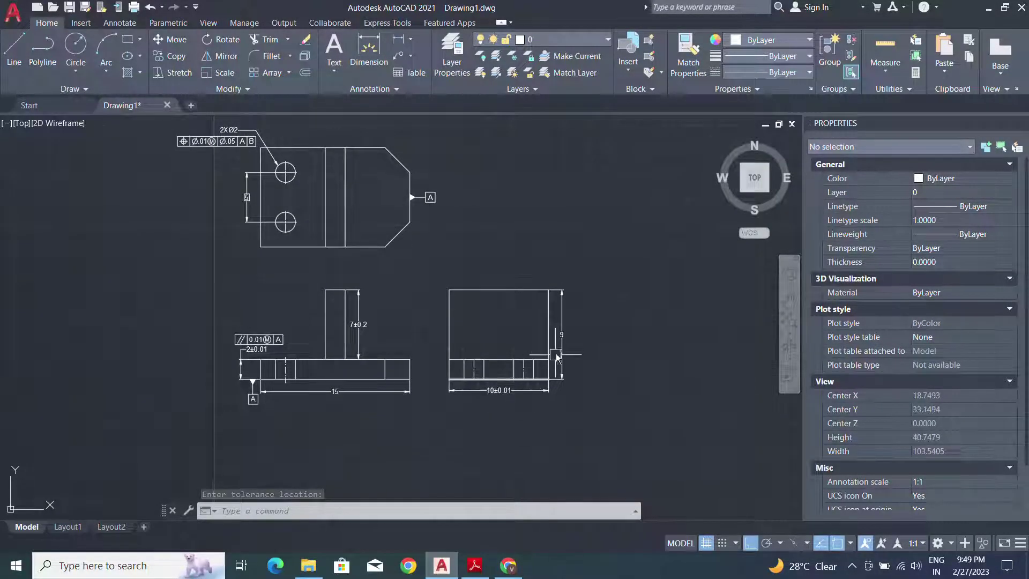
{"action": "scroll", "coordinate": [526, 339], "scroll_direction": "up", "scroll_amount": 2}
{"action": "scroll", "coordinate": [527, 339], "scroll_direction": "up", "scroll_amount": 4}
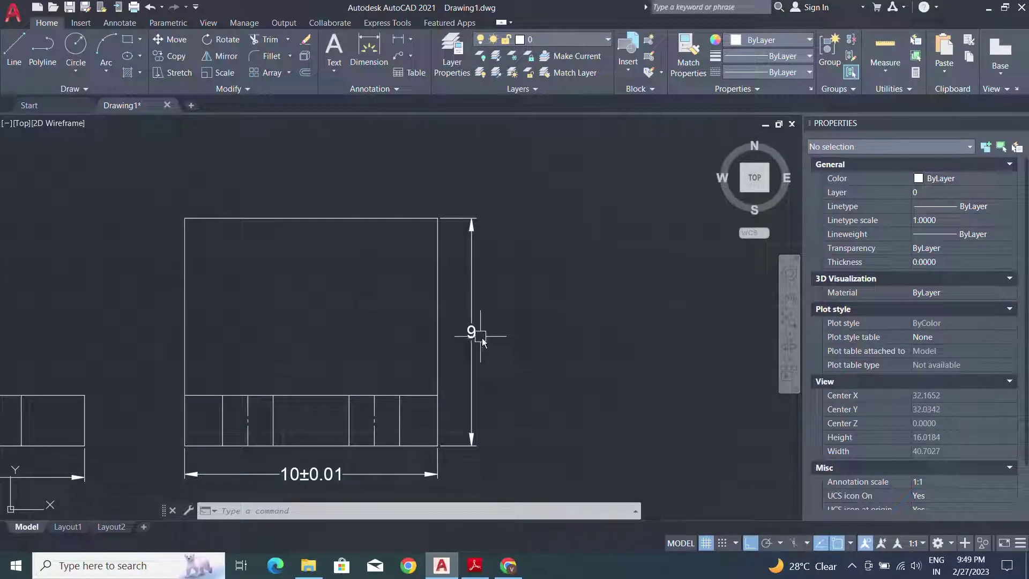
{"action": "left_click", "coordinate": [472, 337]}
{"action": "scroll", "coordinate": [953, 355], "scroll_direction": "down", "scroll_amount": 5}
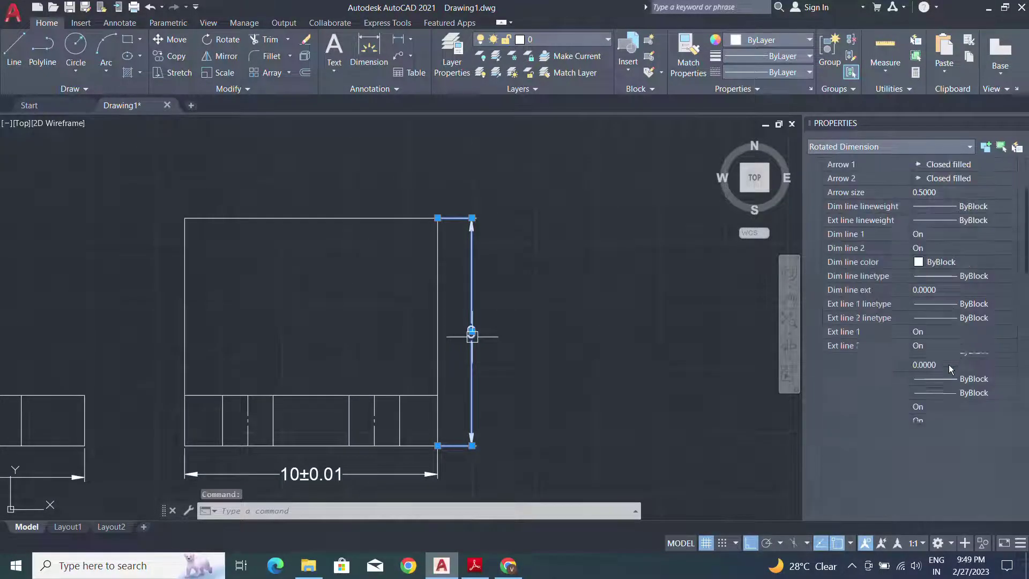
{"action": "scroll", "coordinate": [952, 365], "scroll_direction": "down", "scroll_amount": 3}
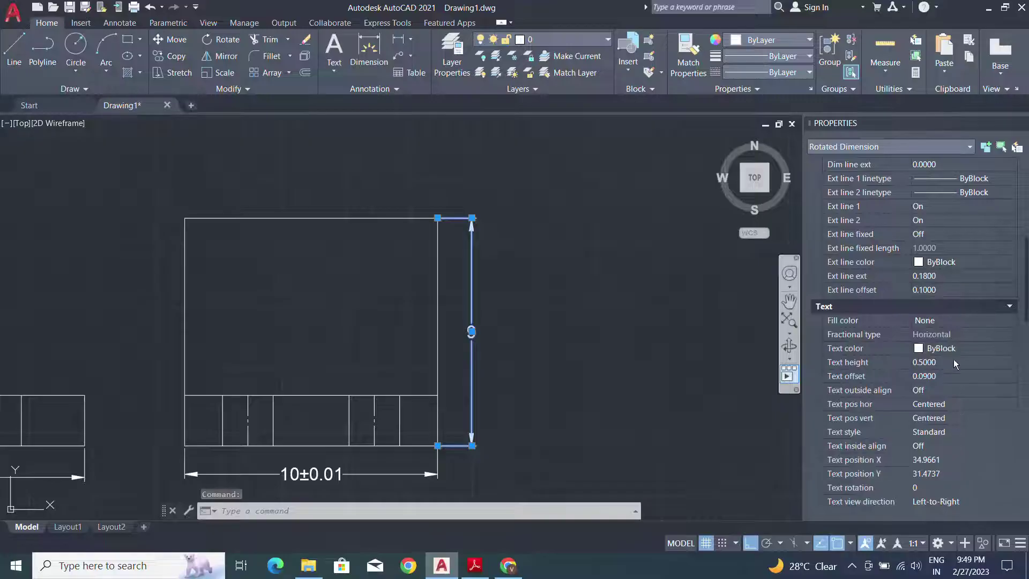
{"action": "scroll", "coordinate": [950, 359], "scroll_direction": "down", "scroll_amount": 2}
{"action": "scroll", "coordinate": [951, 359], "scroll_direction": "down", "scroll_amount": 10}
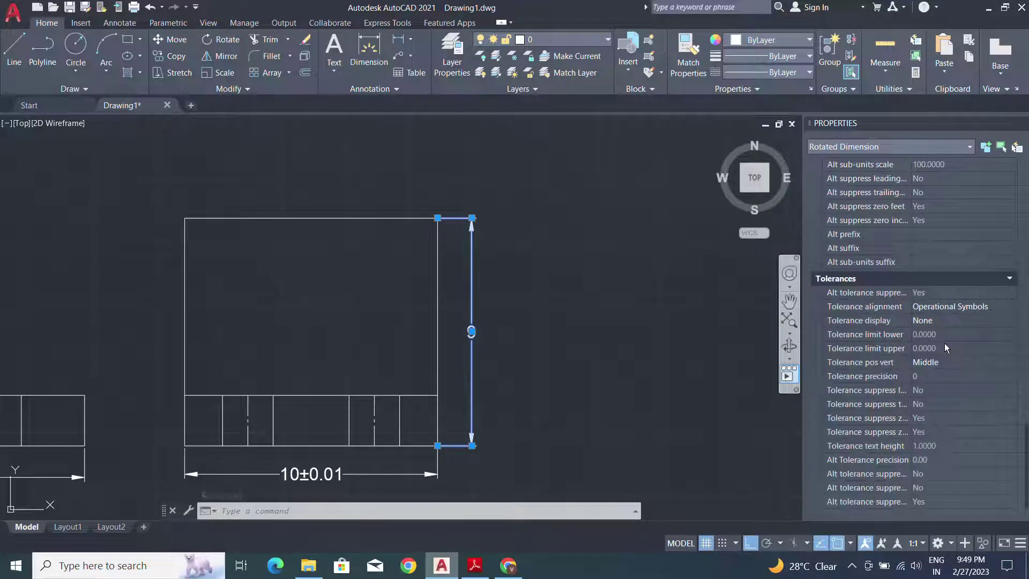
{"action": "left_click", "coordinate": [951, 320]}
{"action": "left_click", "coordinate": [951, 321]}
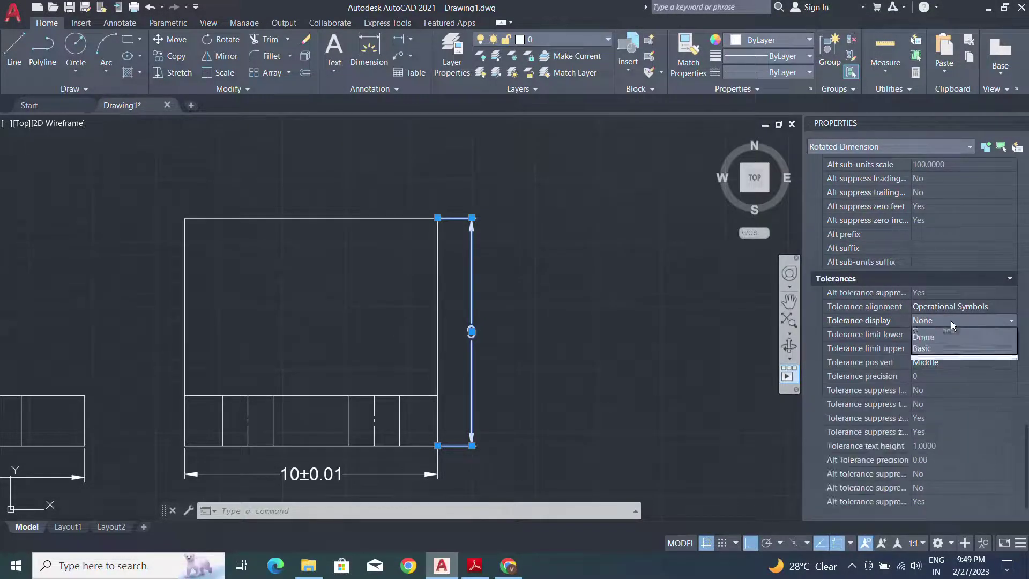
{"action": "left_click", "coordinate": [950, 352]}
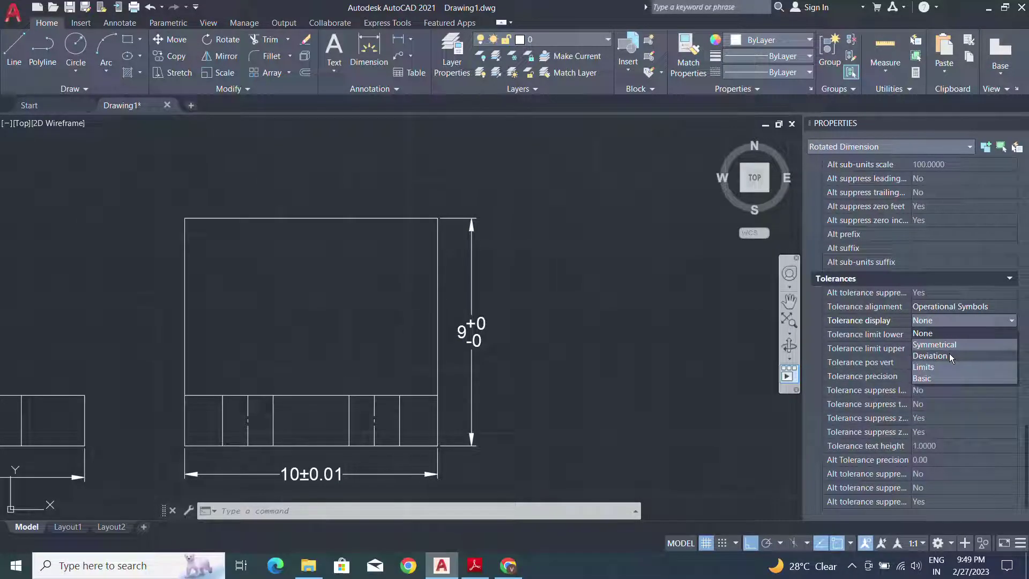
- Set the tolerance limits to lower 0.01 and upper 0.02 with 0.00 precision
{"action": "left_click", "coordinate": [943, 334]}
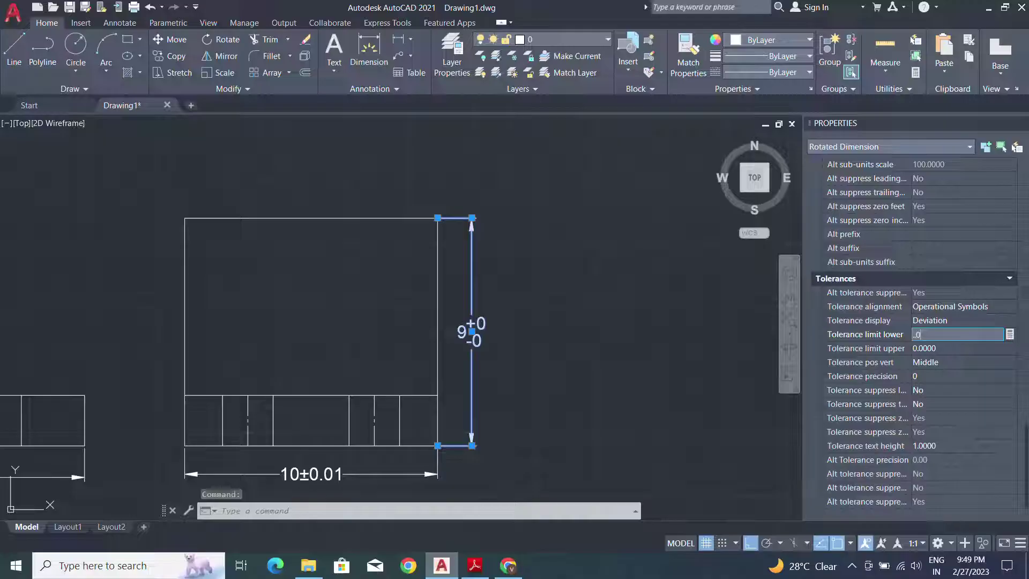
{"action": "left_click", "coordinate": [933, 348]}
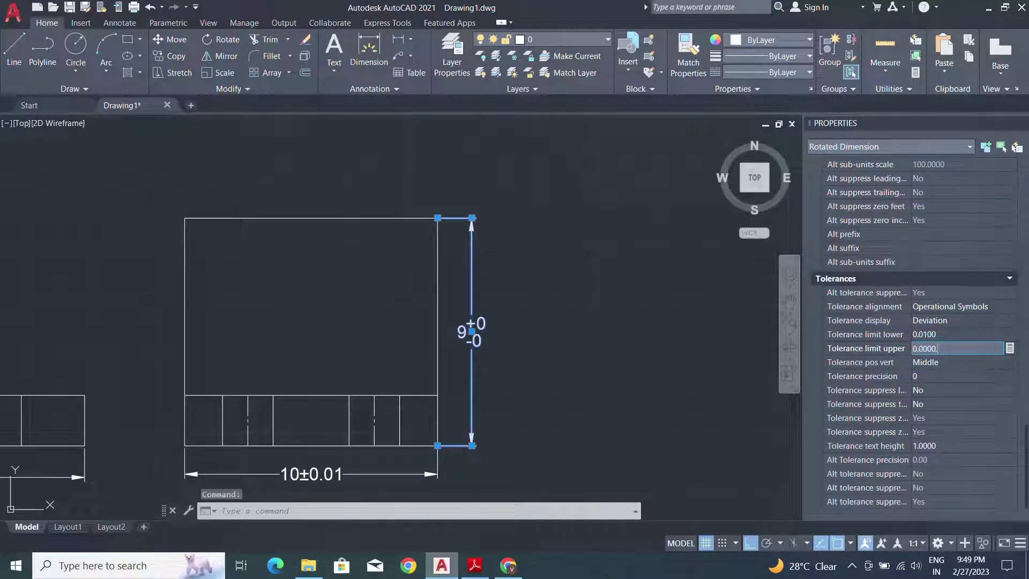
{"action": "key", "text": "BackSpace"}
{"action": "key", "text": "BackSpace"}
{"action": "key", "text": "BackSpace"}
{"action": "key", "text": "BackSpace"}
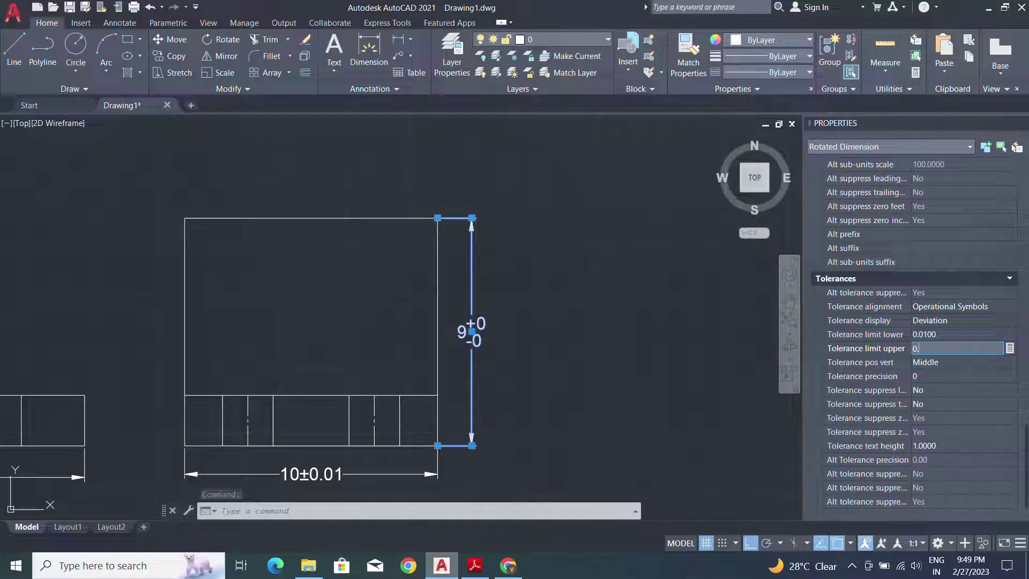
{"action": "type", "text": "0."}
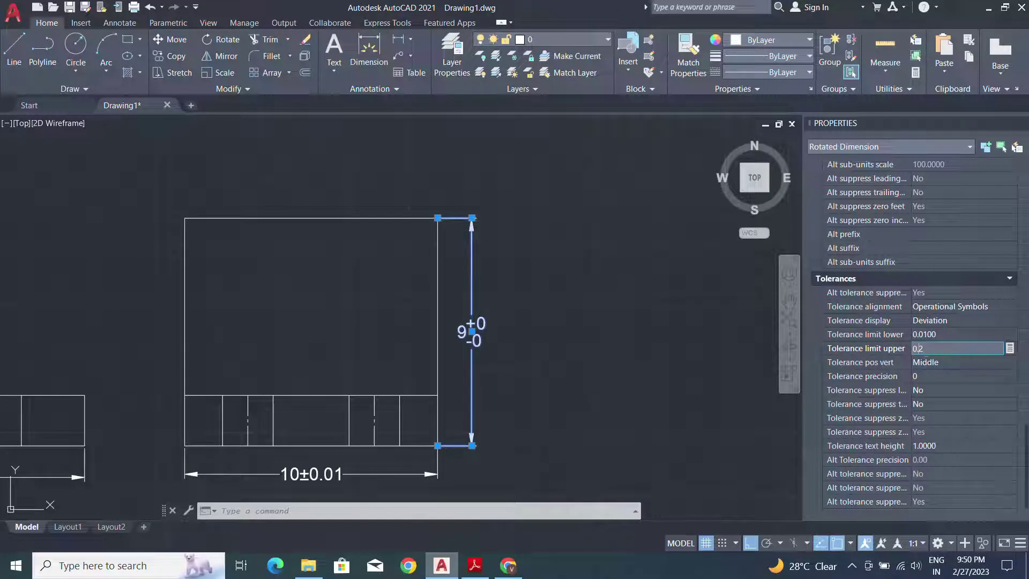
{"action": "left_click", "coordinate": [925, 379]}
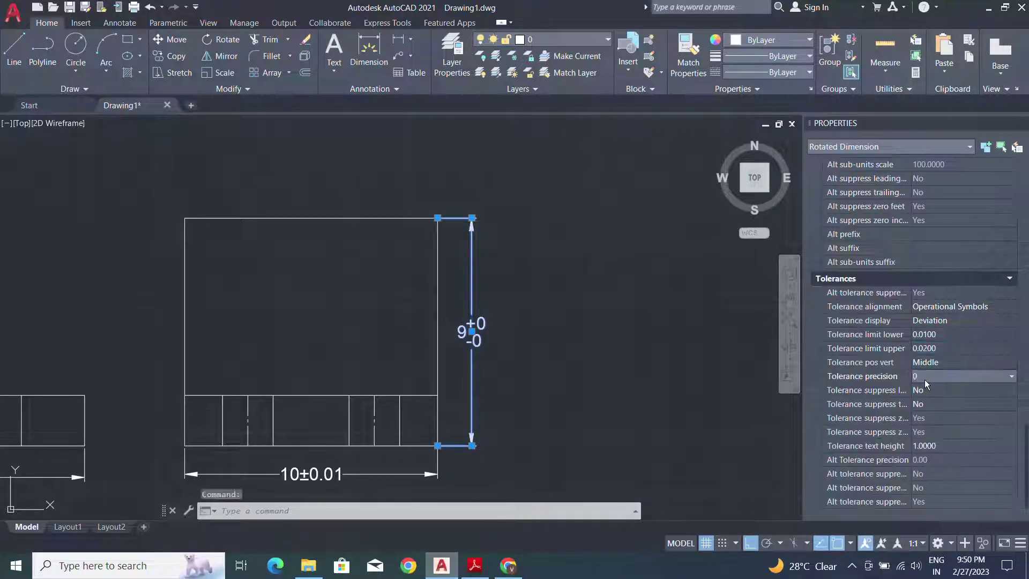
{"action": "left_click", "coordinate": [925, 378]}
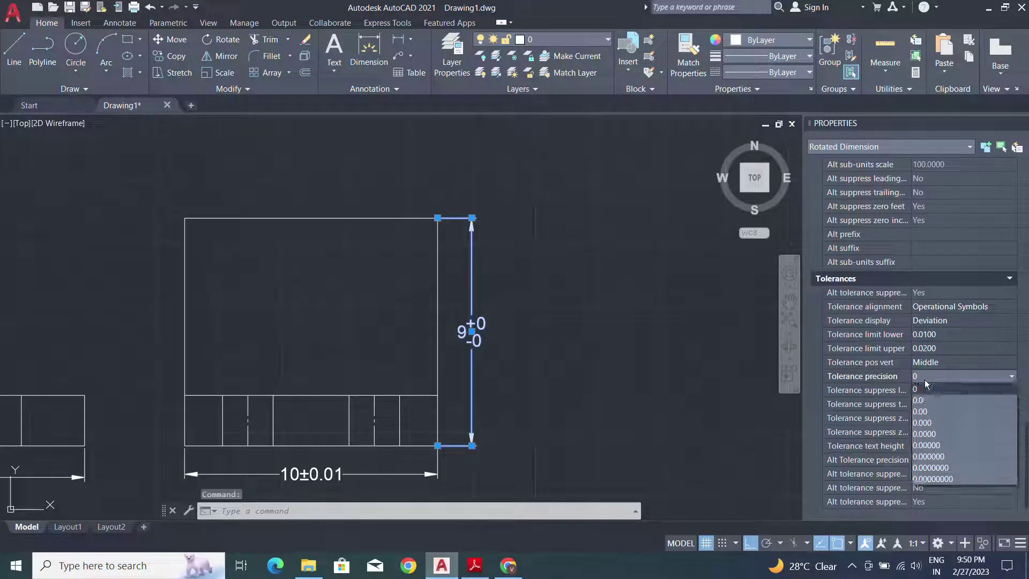
{"action": "left_click", "coordinate": [930, 412]}
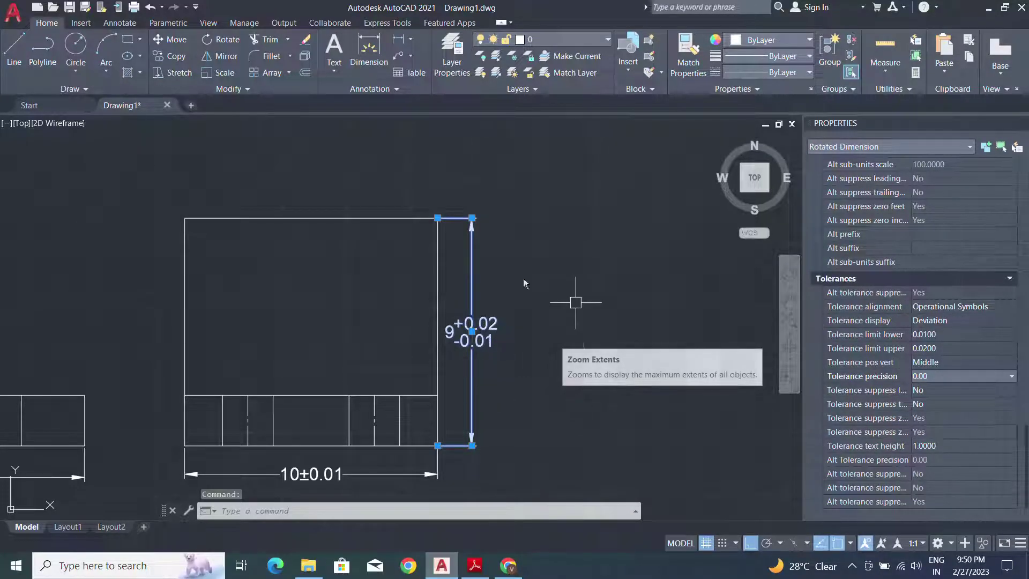
- Make the tolerance text height 0.75 and align tolerances on decimal separators
{"action": "left_click", "coordinate": [964, 446]}
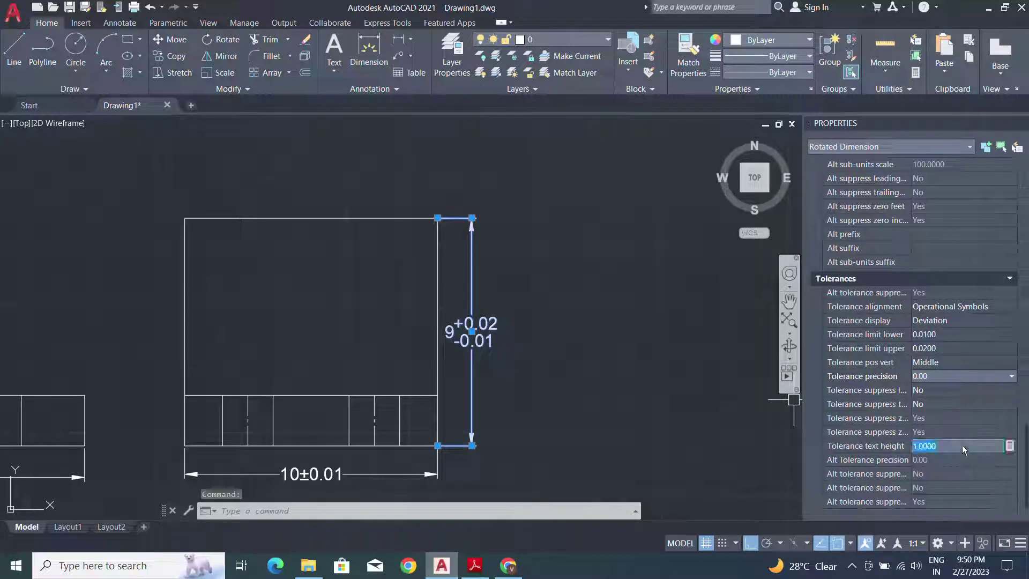
{"action": "type", "text": "0.5"}
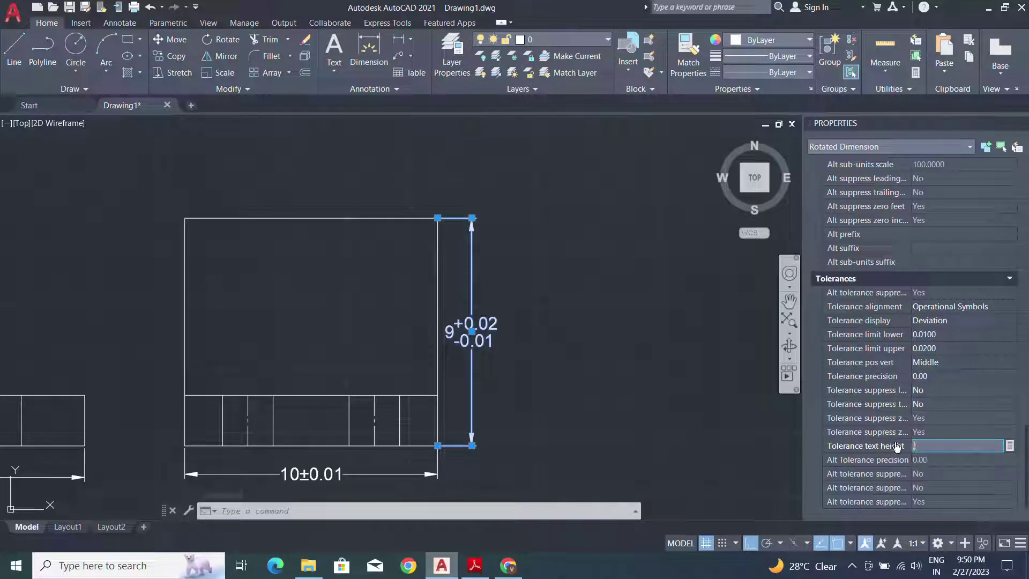
{"action": "key", "text": "Return"}
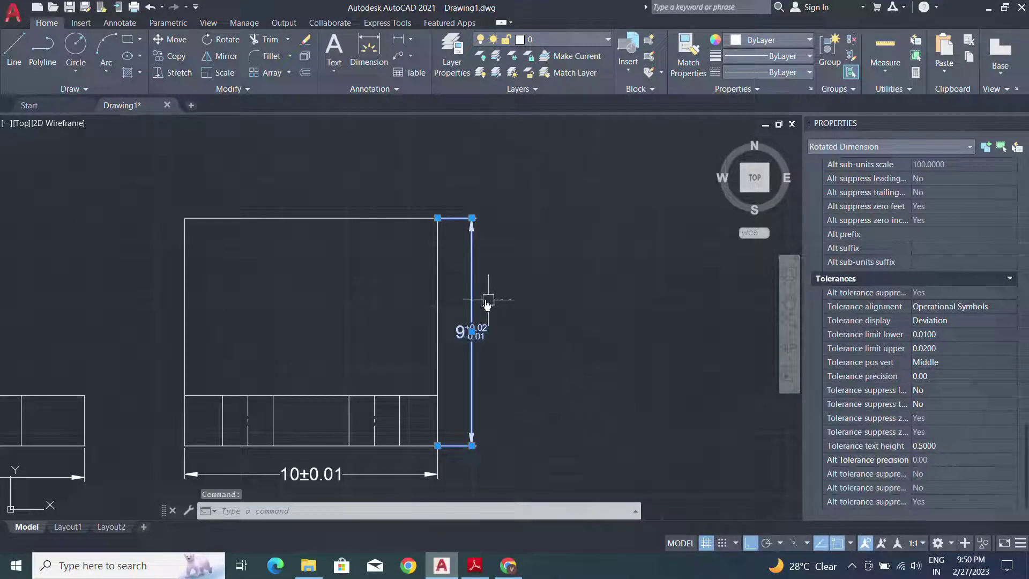
{"action": "scroll", "coordinate": [485, 300], "scroll_direction": "up", "scroll_amount": 5}
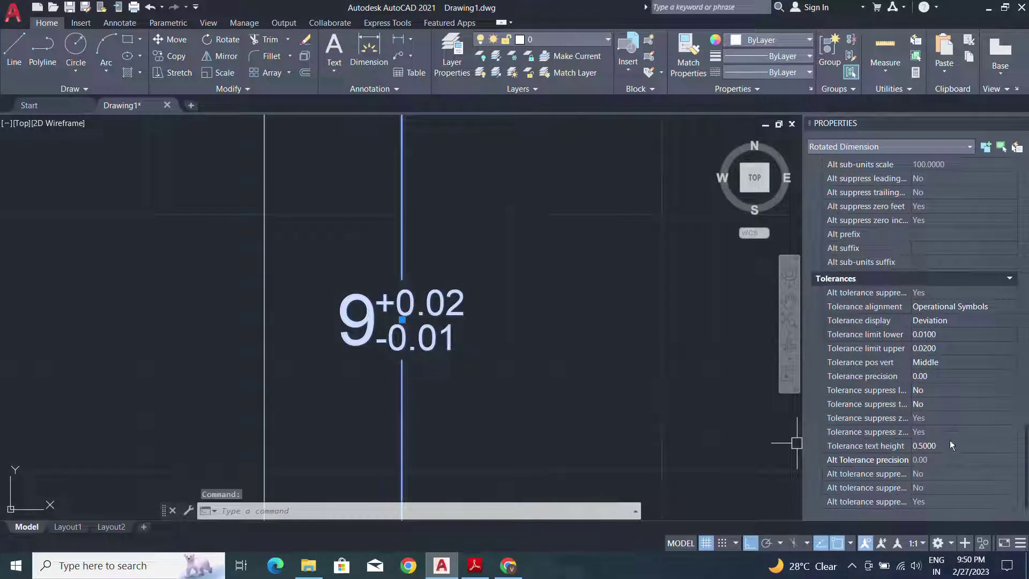
{"action": "left_click", "coordinate": [949, 446]}
{"action": "key", "text": "BackSpace"}
{"action": "type", "text": "0.75"}
{"action": "key", "text": "Return"}
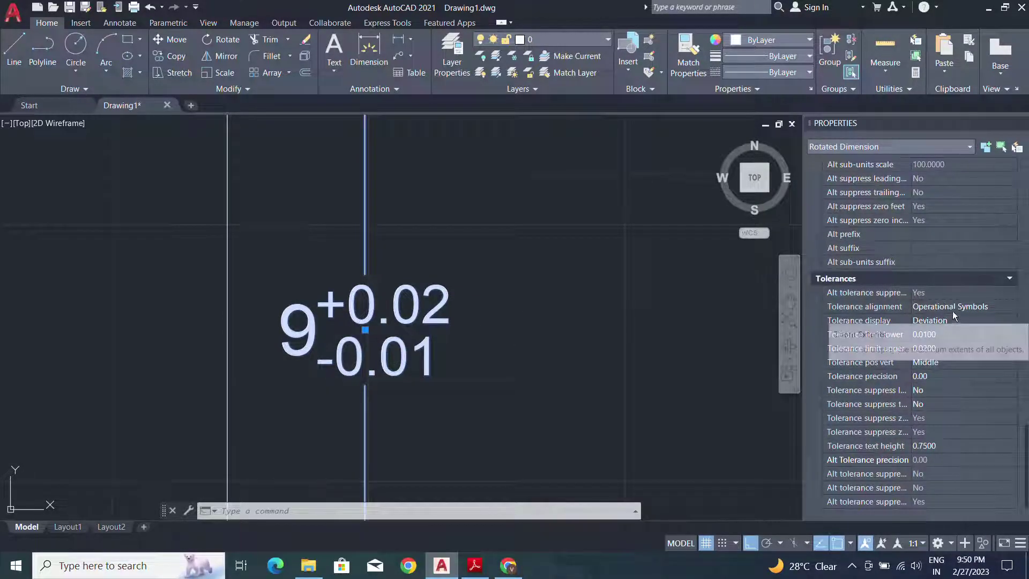
{"action": "left_click", "coordinate": [953, 308]}
{"action": "left_click", "coordinate": [953, 308]}
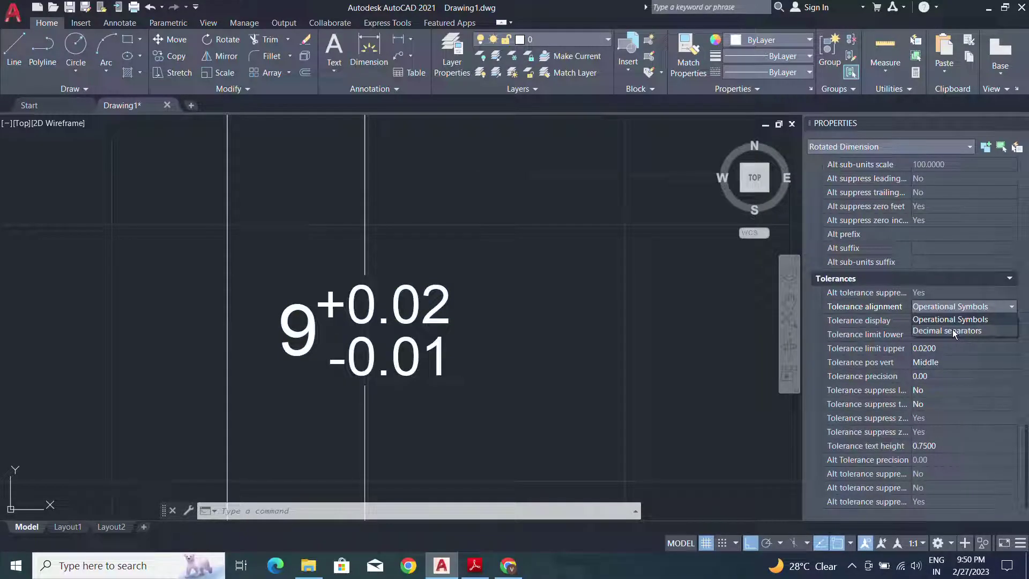
{"action": "left_click", "coordinate": [953, 331]}
- Deselect the dimension and adjust the view to show the whole drawing
{"action": "key", "text": "Escape"}
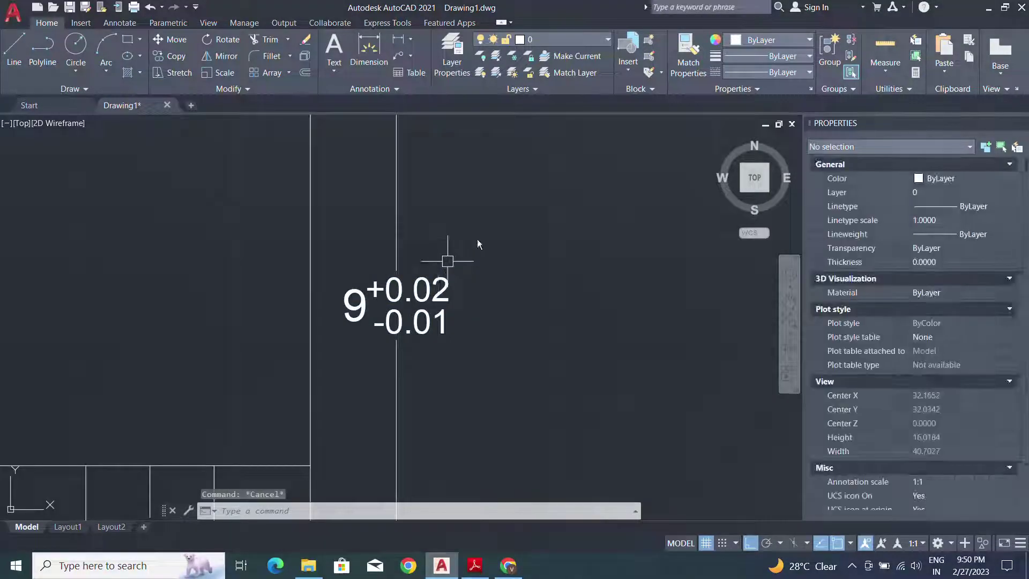
{"action": "scroll", "coordinate": [477, 240], "scroll_direction": "down", "scroll_amount": 5}
{"action": "mouse_move", "coordinate": [364, 245]}
{"action": "middle_mouse_down"}
{"action": "mouse_move", "coordinate": [357, 288]}
{"action": "mouse_move", "coordinate": [391, 310]}
{"action": "mouse_move", "coordinate": [379, 236]}
{"action": "middle_mouse_up"}
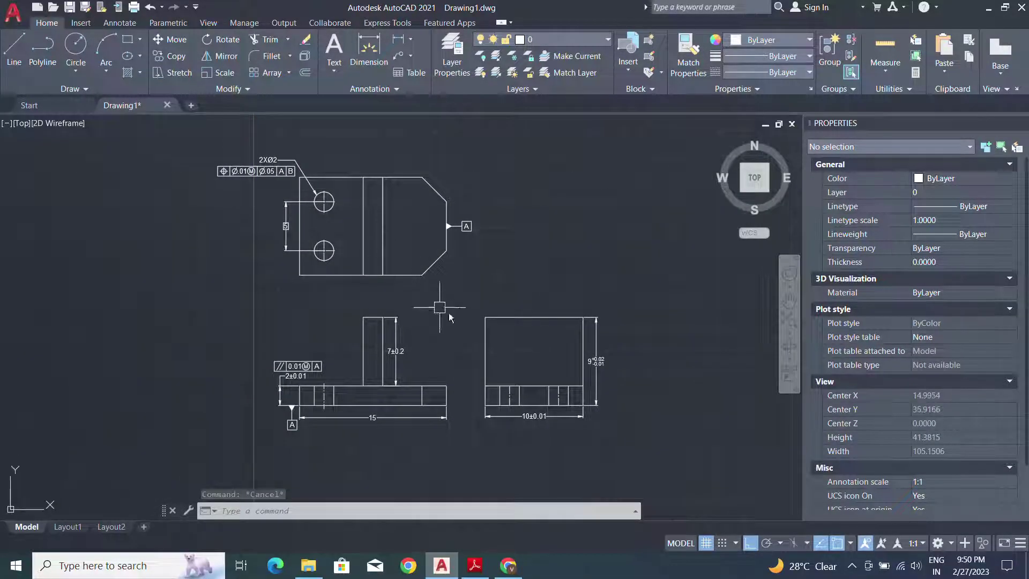
{"action": "scroll", "coordinate": [398, 345], "scroll_direction": "up", "scroll_amount": 2}
{"action": "scroll", "coordinate": [397, 344], "scroll_direction": "up", "scroll_amount": 4}
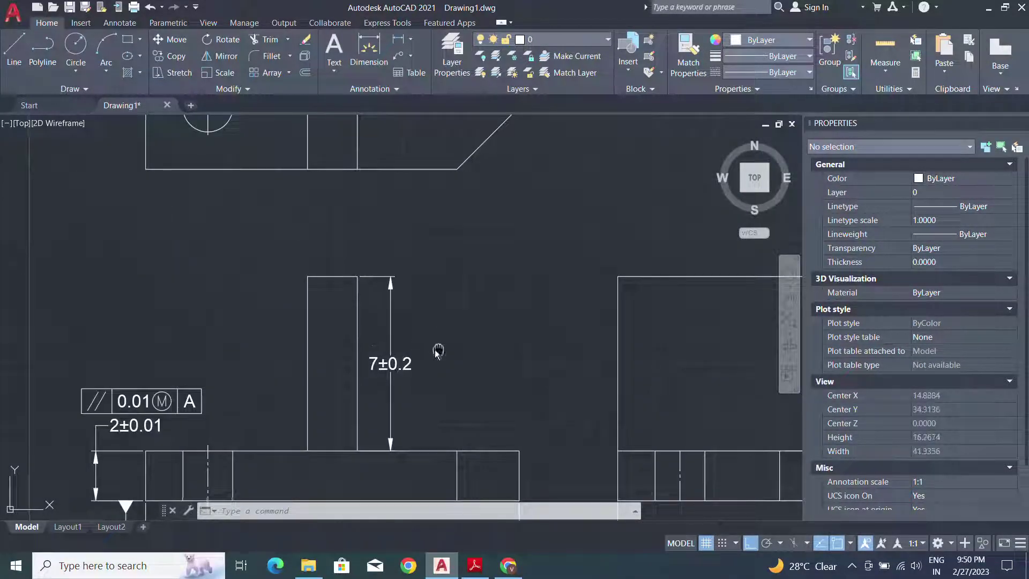
- Start a TOL frame with the perpendicularity symbol, tolerances 0.05 and 0.02, and datum A
{"action": "type", "text": "tol"}
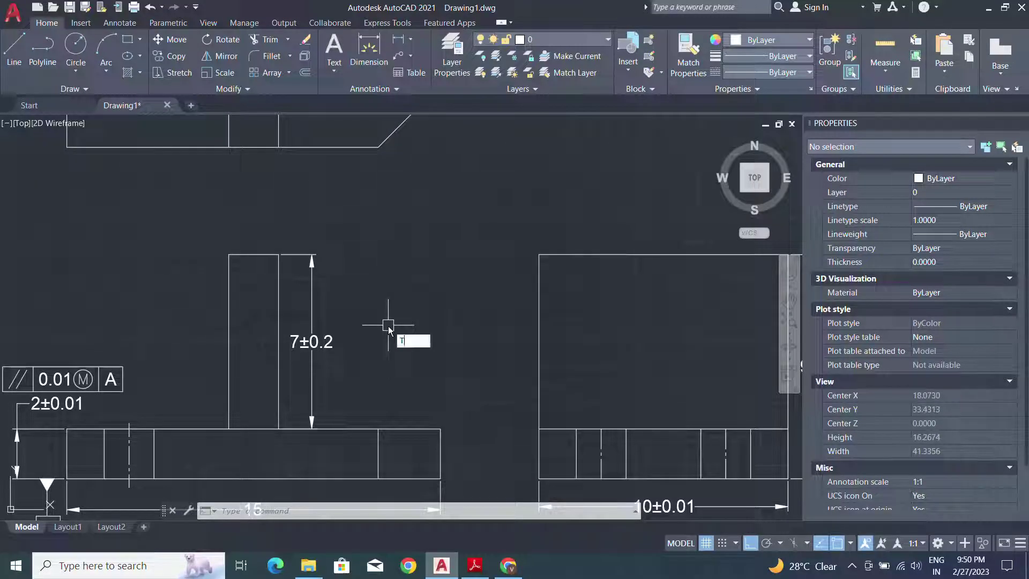
{"action": "key", "text": "Return"}
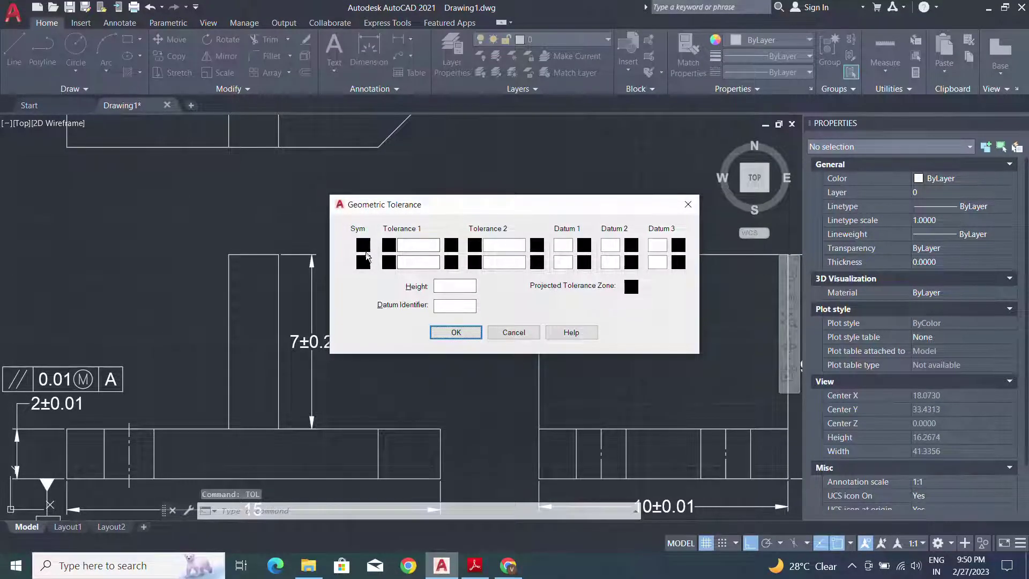
{"action": "left_click", "coordinate": [363, 245]}
{"action": "left_click", "coordinate": [555, 260]}
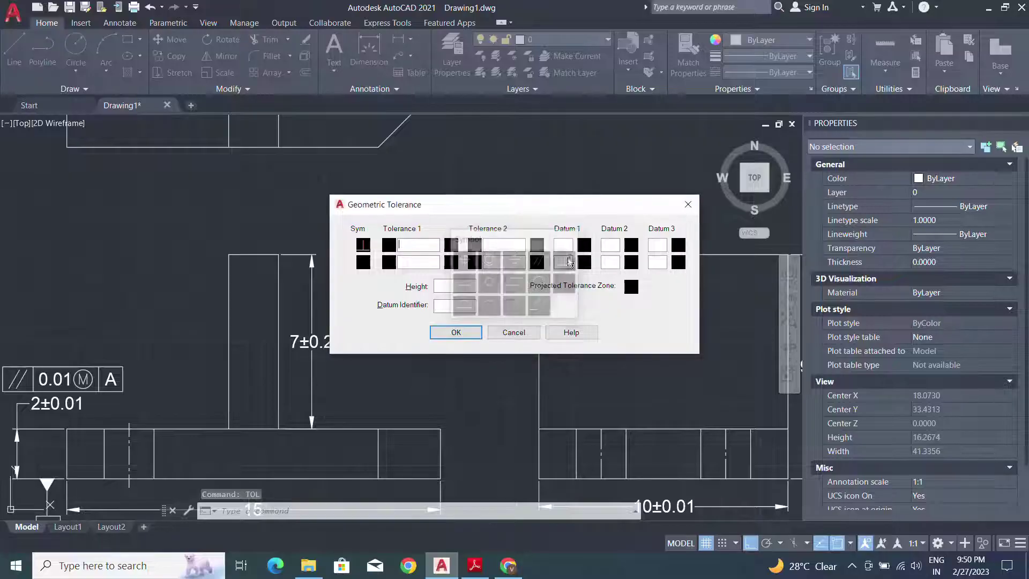
{"action": "left_click", "coordinate": [417, 244]}
{"action": "type", "text": "0.02"}
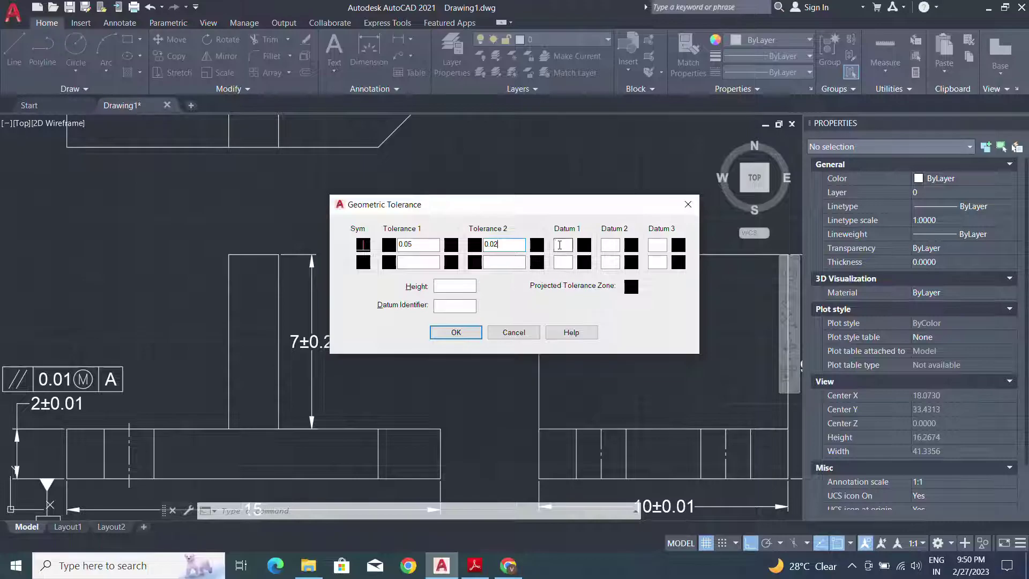
{"action": "type", "text": "A"}
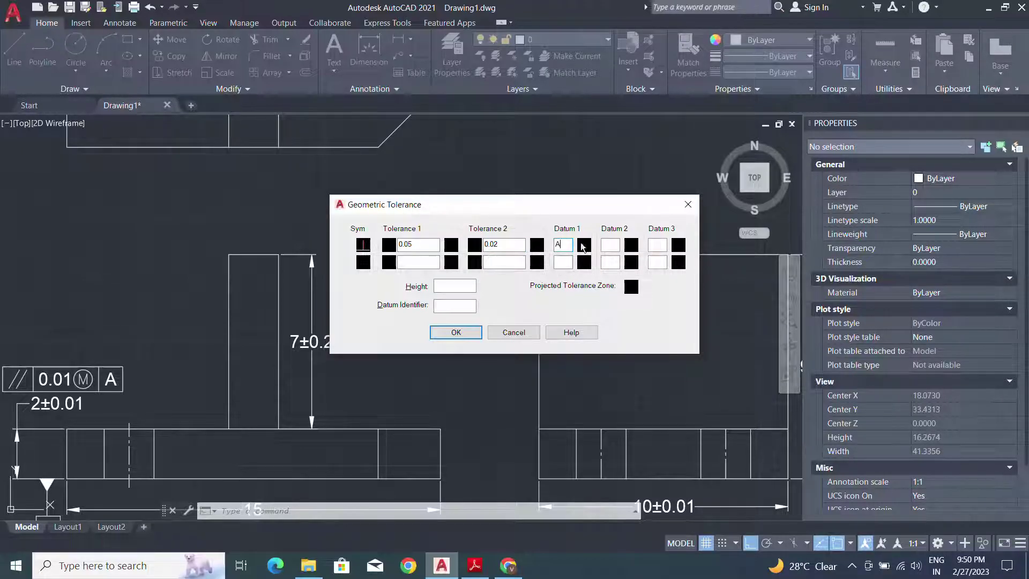